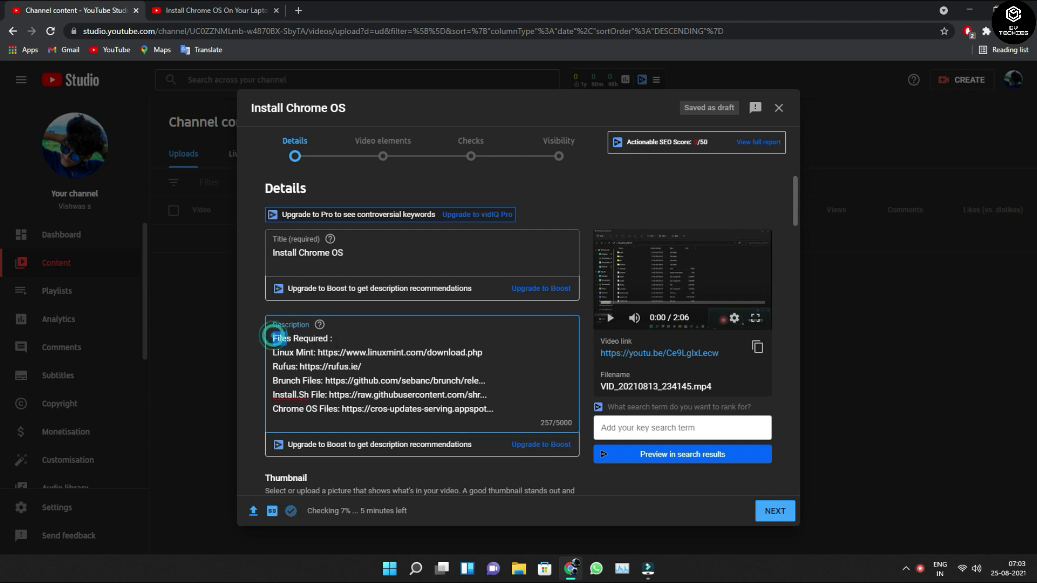
- Look over the Rufus, Brunch, install.sh and Chrome OS updates tabs, then return to the Linux Mint page
left_click_drag(273, 338, 501, 412)
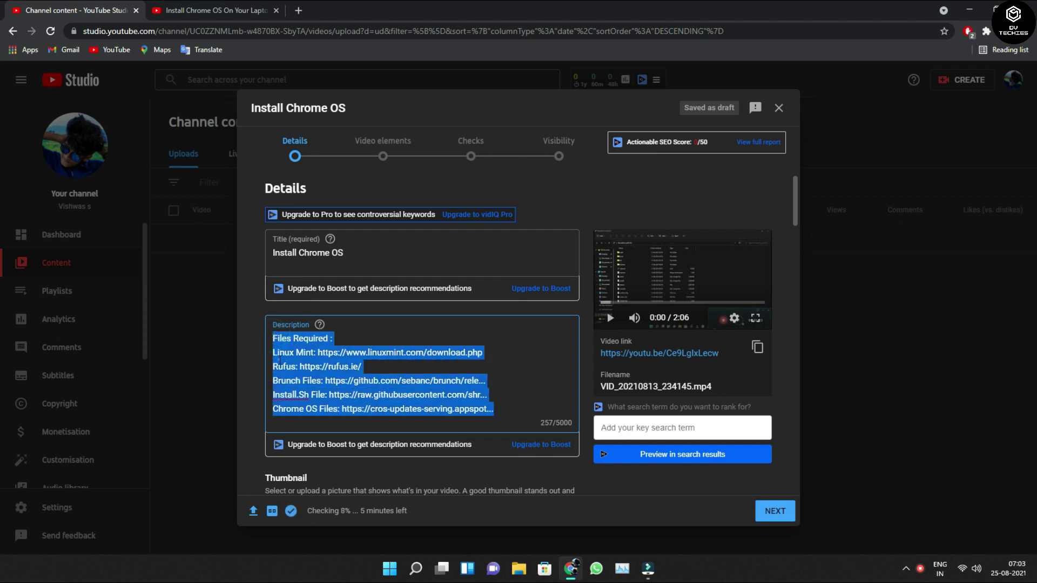
left_click(279, 366)
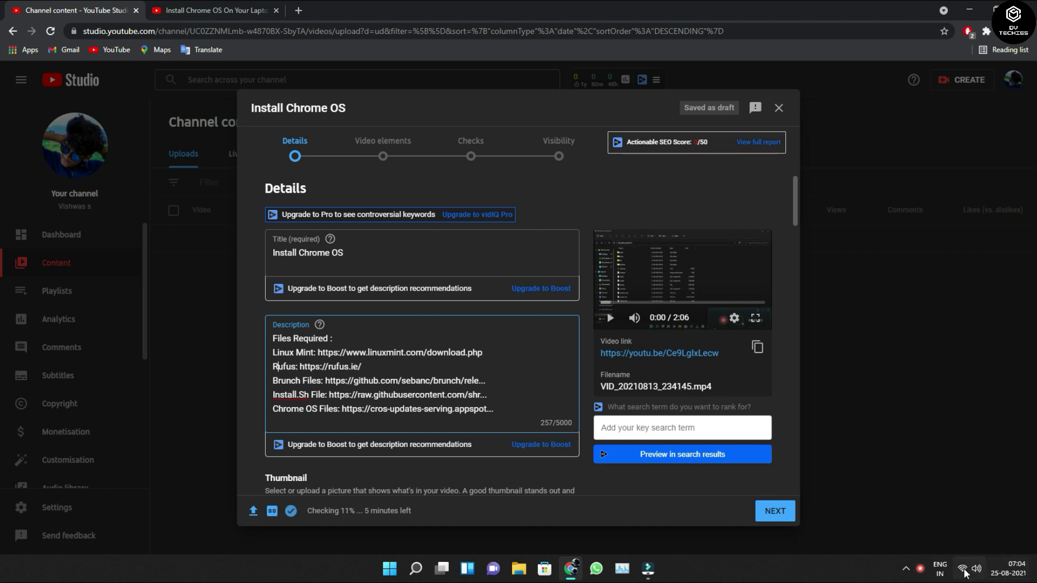
left_click(921, 569)
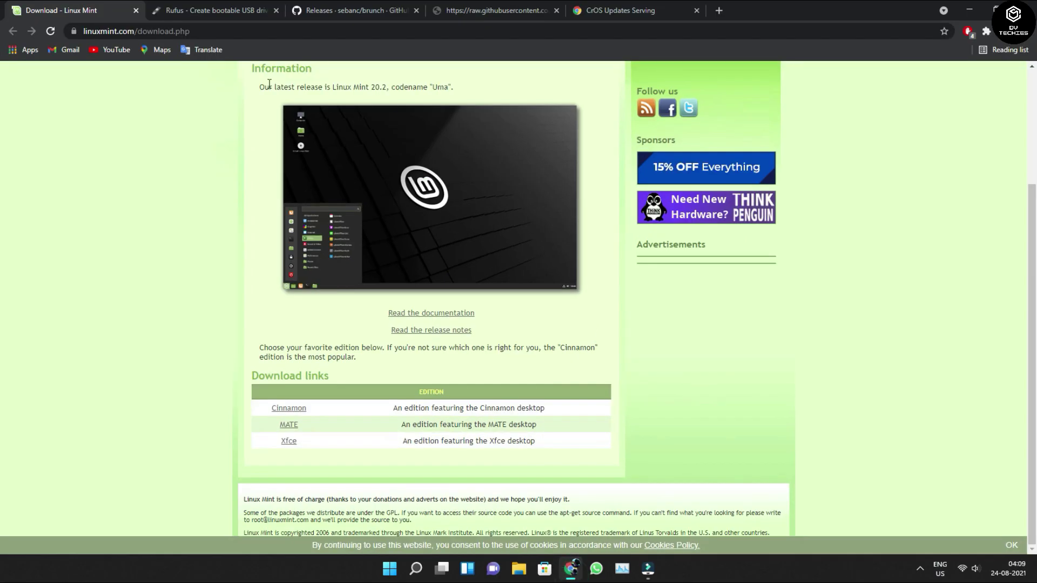
scroll(278, 208, "up", 3)
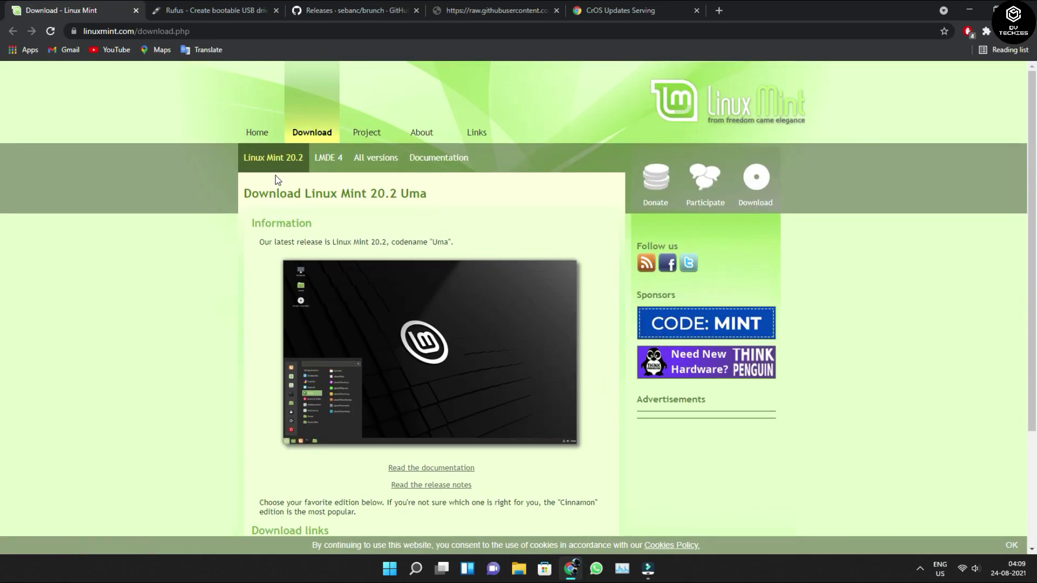
left_click(205, 8)
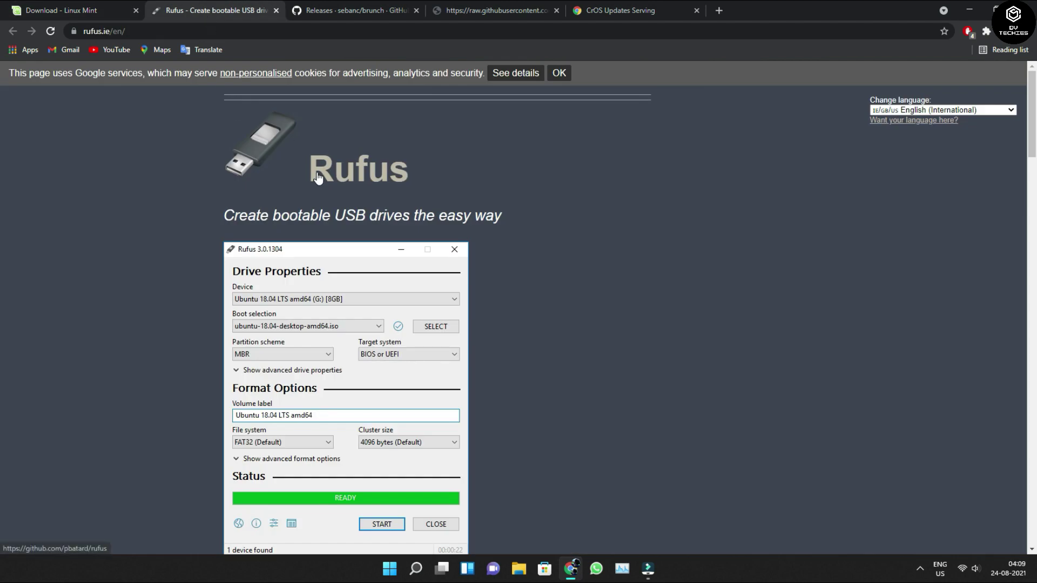
left_click(359, 7)
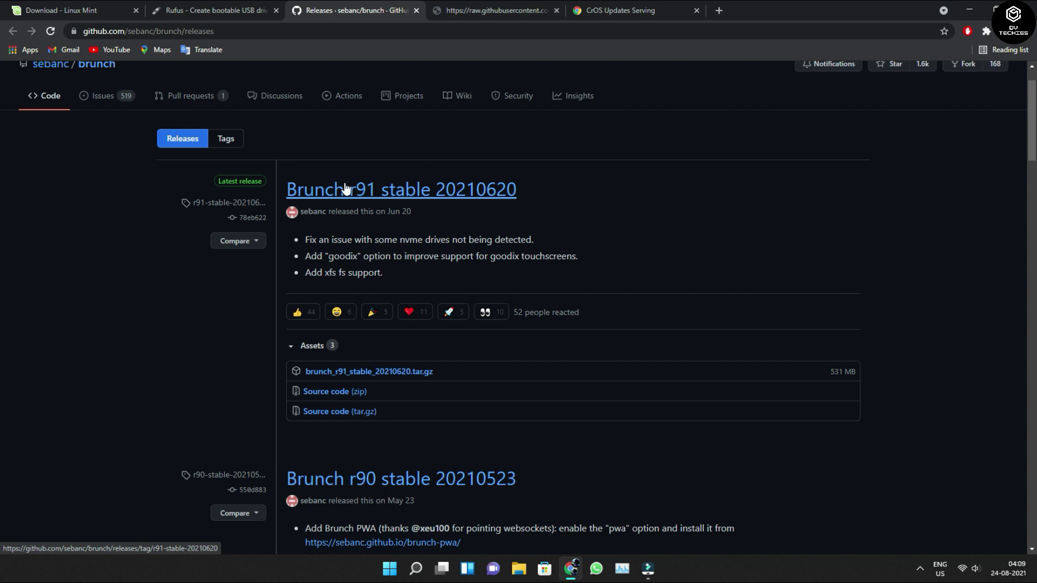
left_click(464, 17)
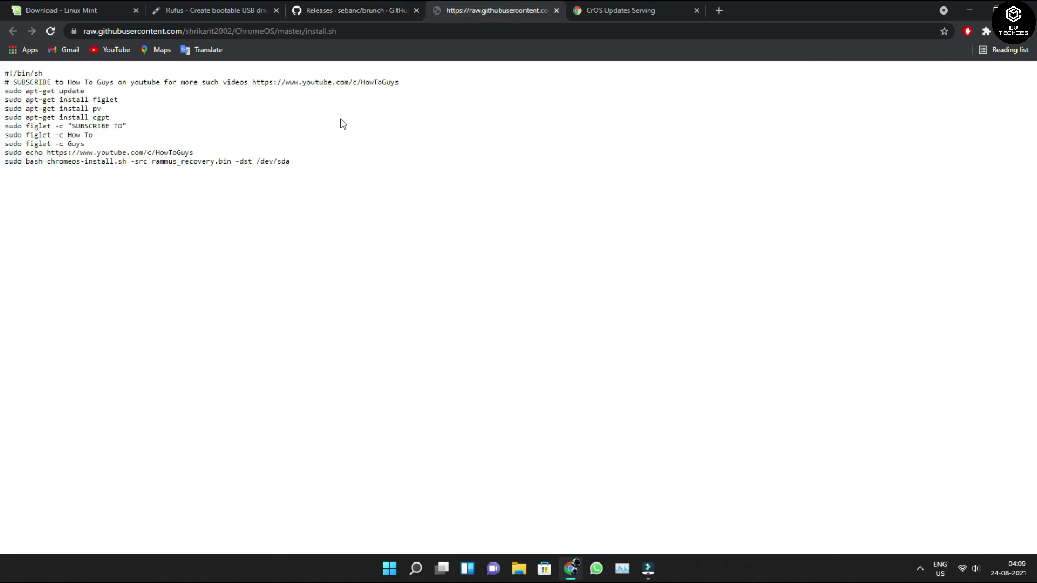
left_click(588, 11)
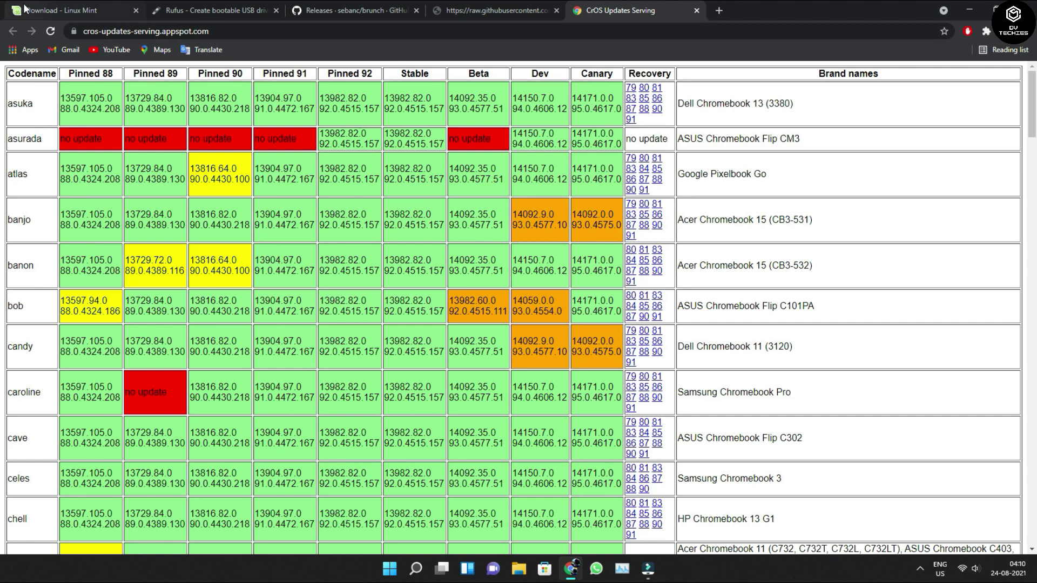
key("ctrl+1")
scroll(356, 325, "down", 3)
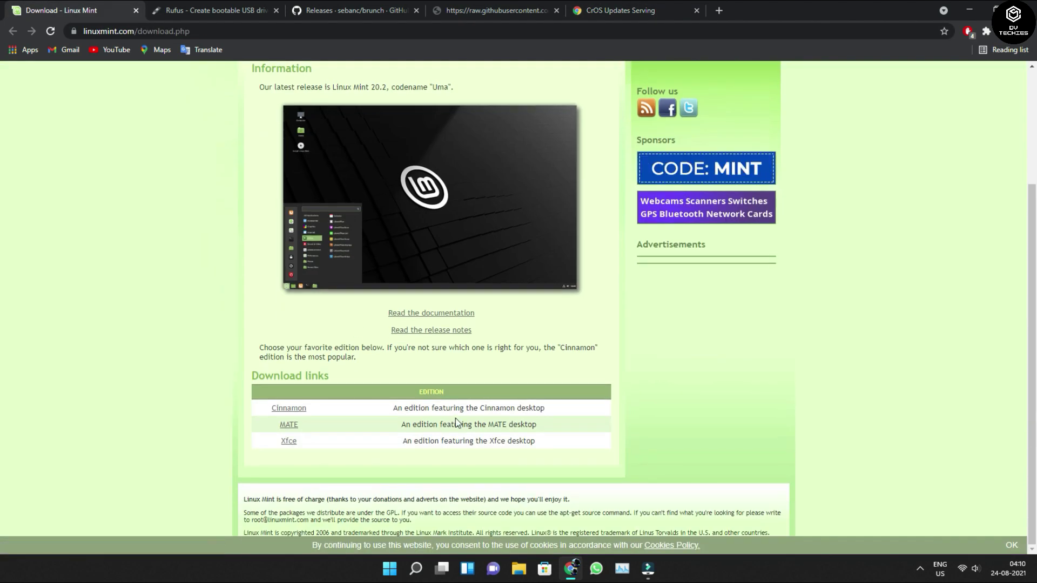
- Start the Linux Mint 20.2 Cinnamon ISO download from the LayerOnline mirror
left_click(290, 413)
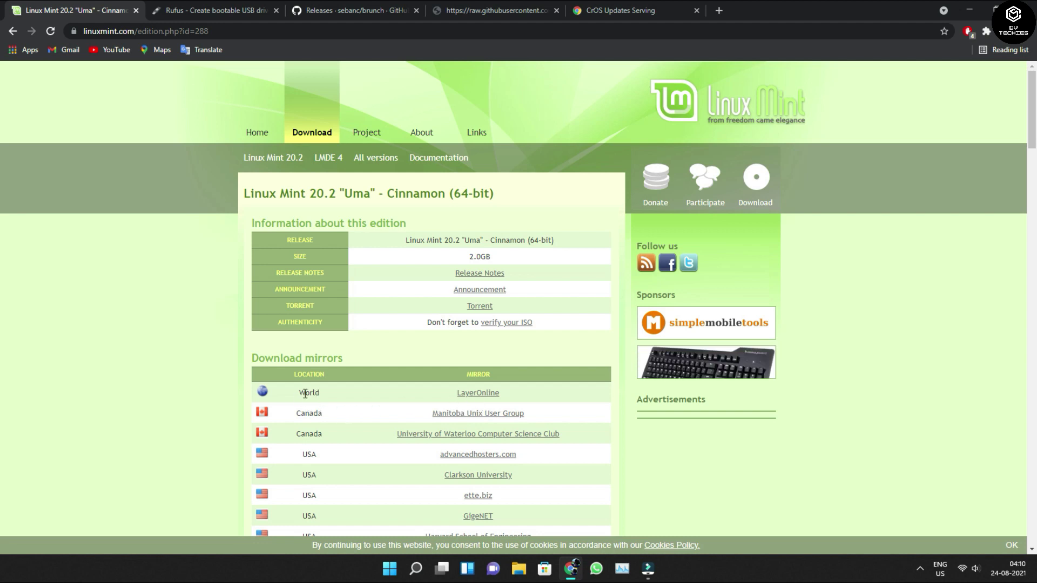
left_click_drag(305, 394, 354, 391)
left_click(474, 395)
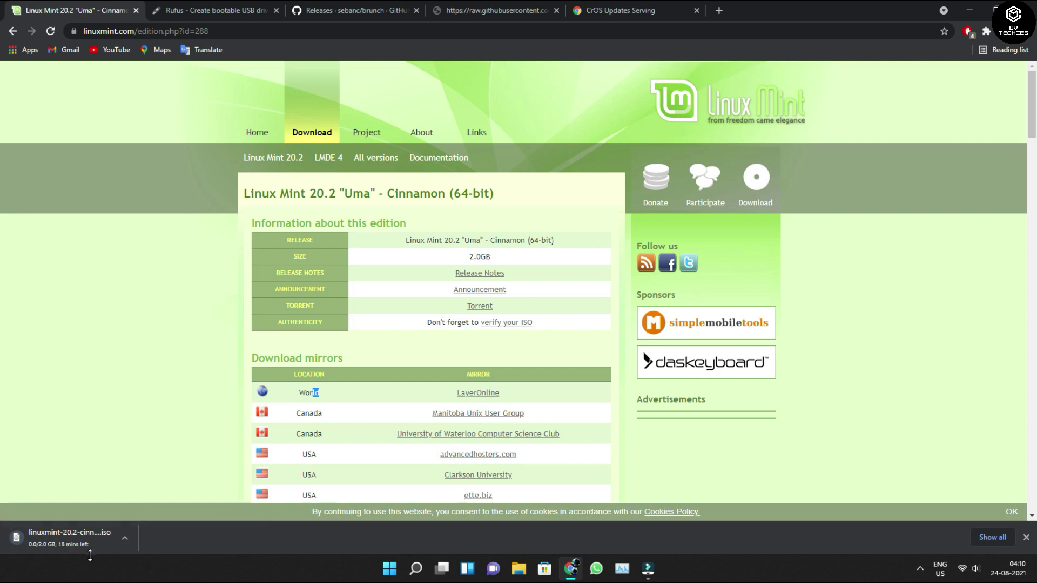
- Download Rufus 3.15 from the Rufus website, then bring up the Brunch releases page
left_click(187, 4)
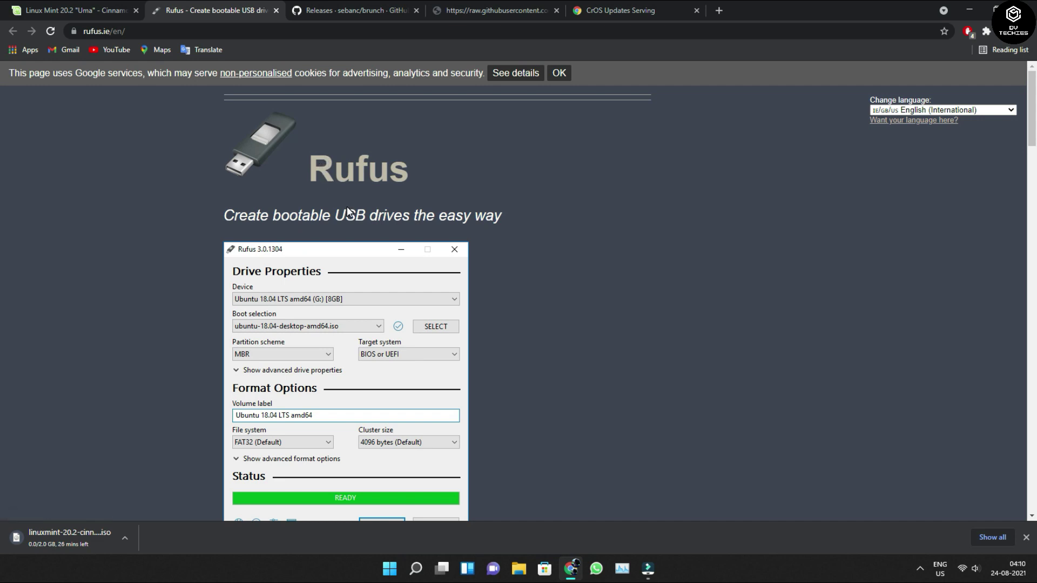
scroll(347, 210, "down", 8)
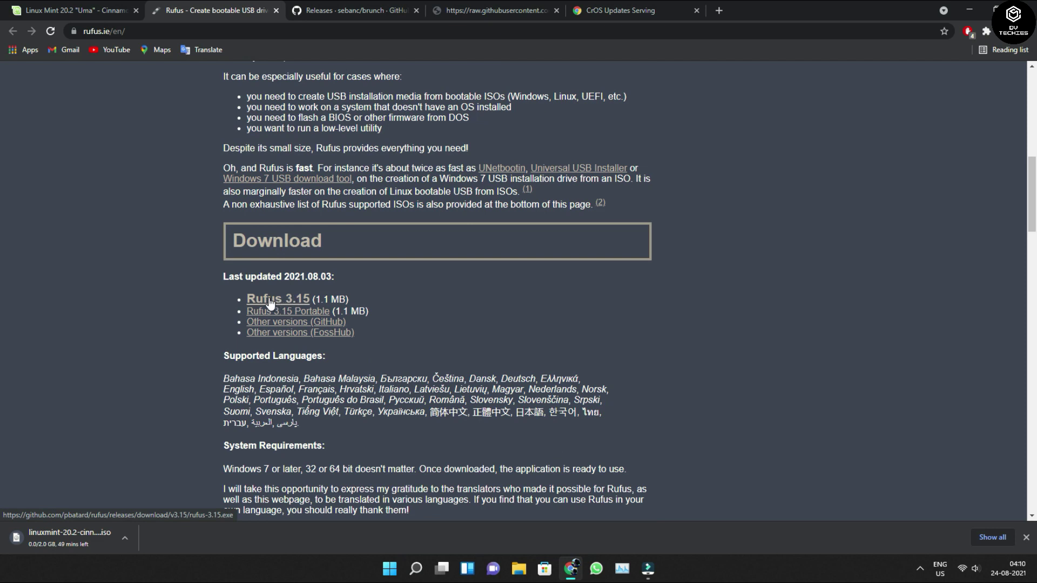
left_click(279, 300)
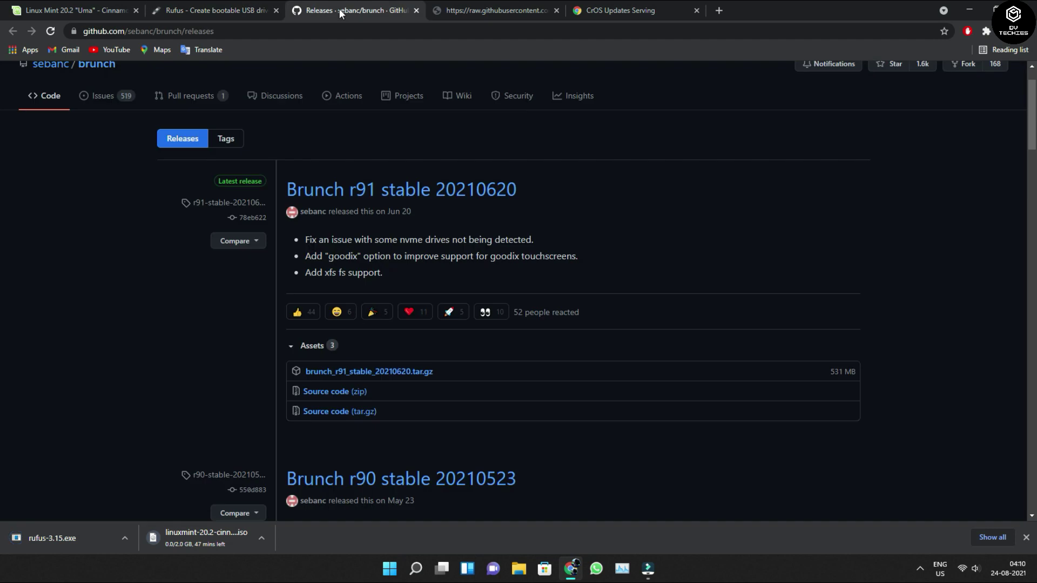
left_click(339, 8)
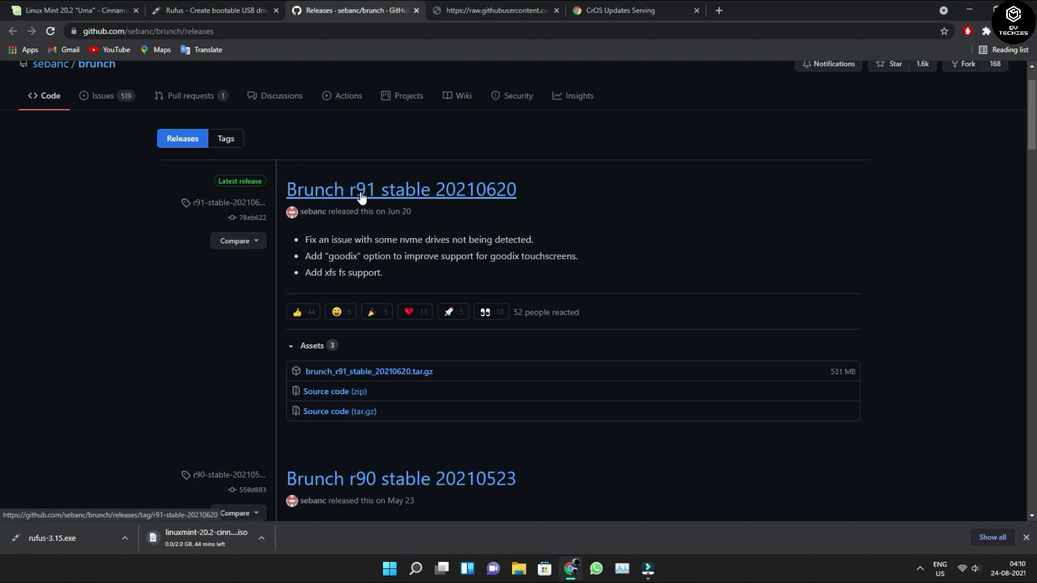
- Download brunch_r91_stable_20210620.tar.gz and save the raw install.sh script to the Desktop
left_click(393, 198)
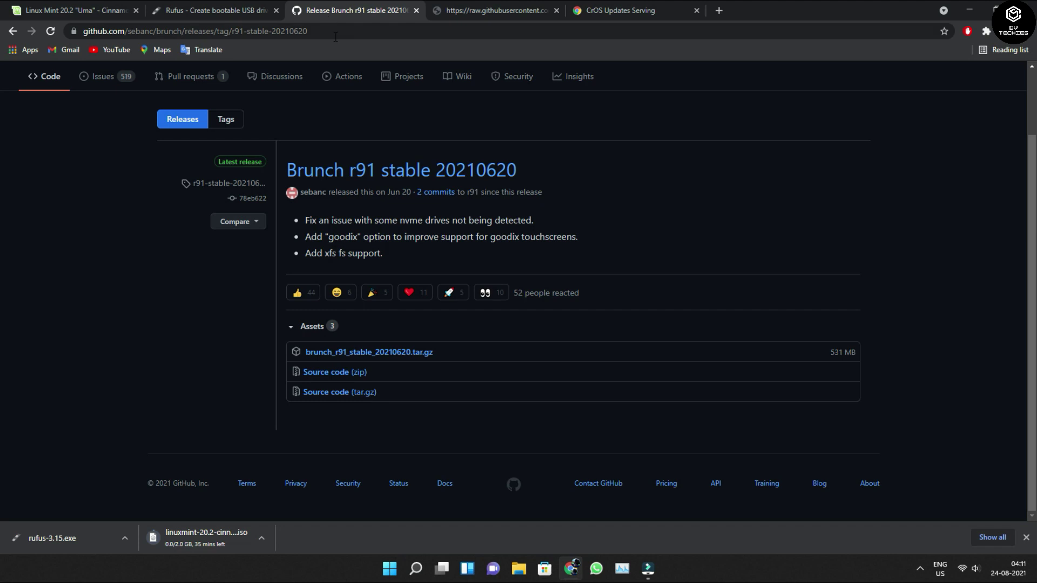
left_click(334, 357)
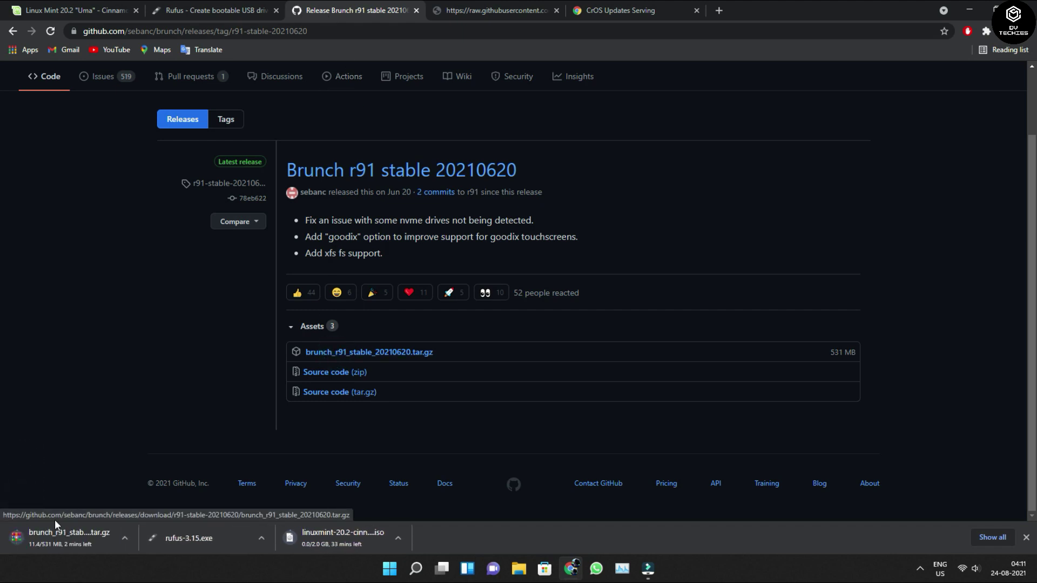
left_click(459, 11)
right_click(157, 199)
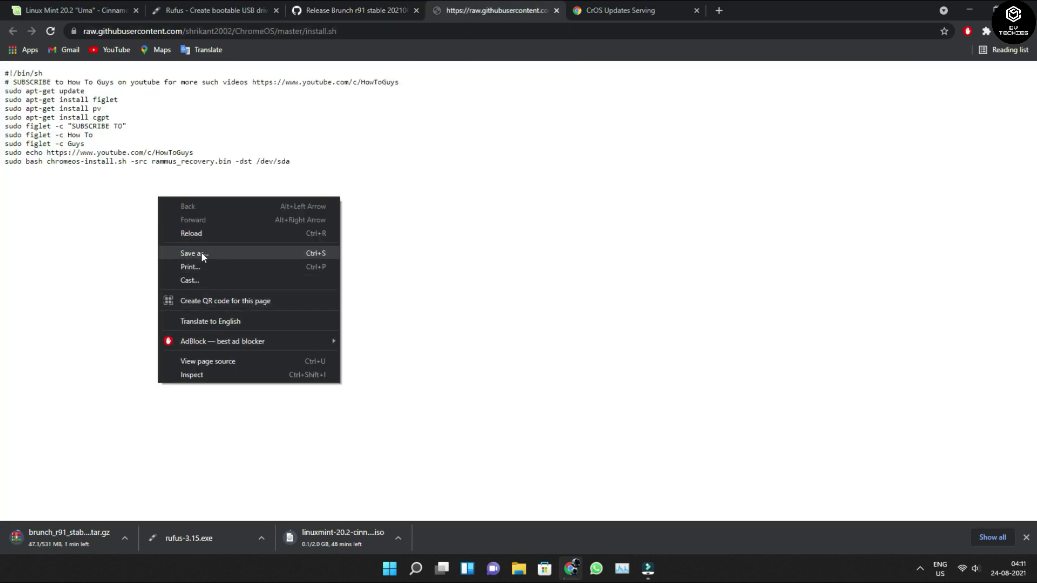
left_click(194, 253)
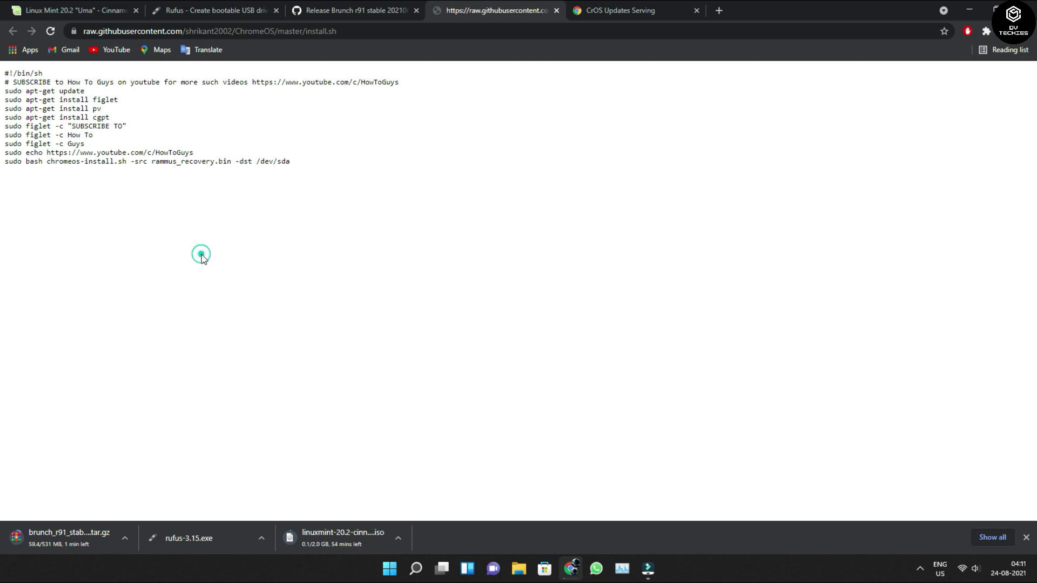
left_click(40, 104)
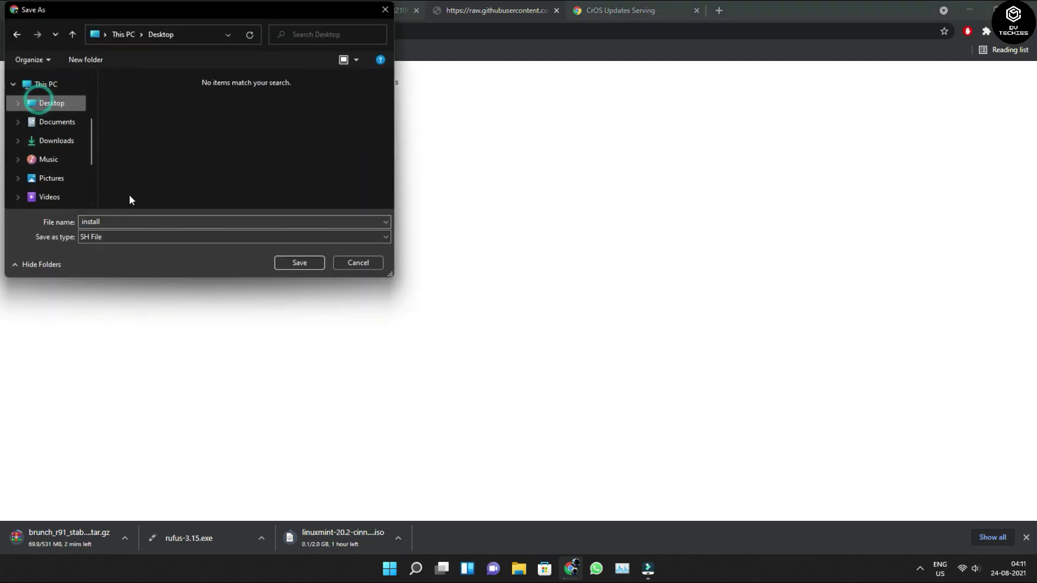
left_click(298, 263)
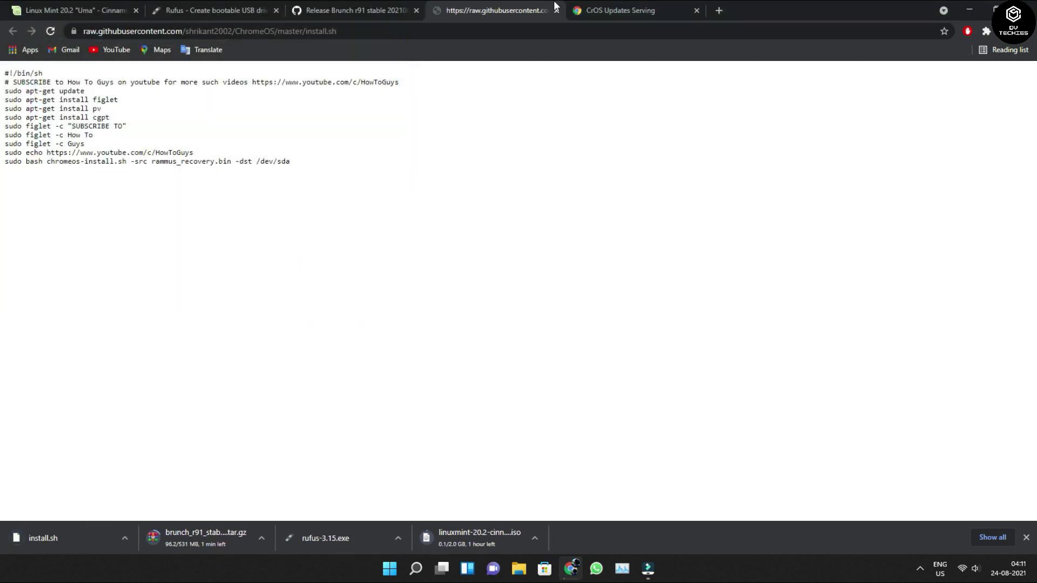
- Find the rammus row in the CrOS Updates table and download its version 90 recovery zip
left_click(604, 8)
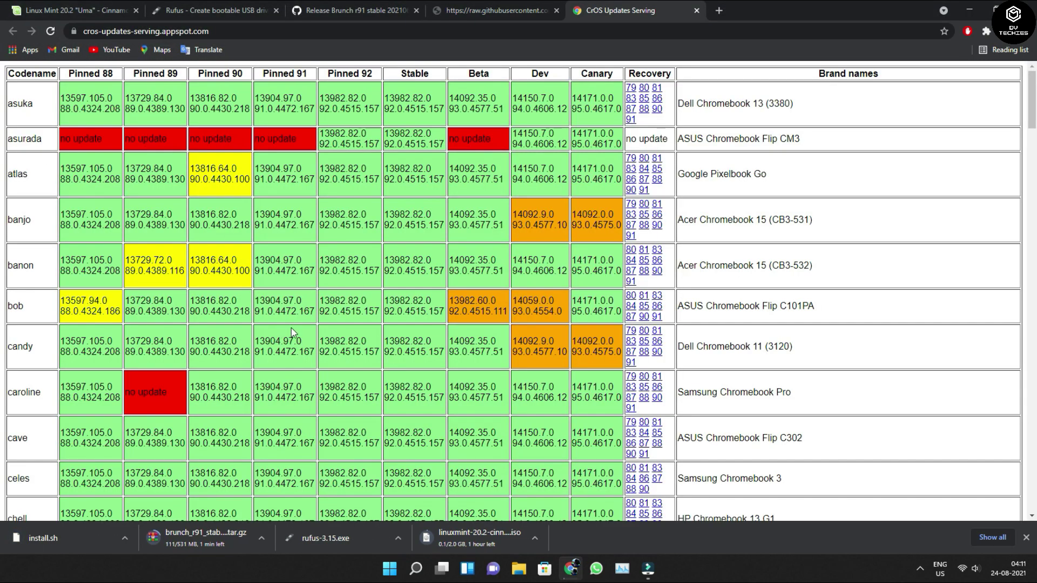
scroll(52, 277, "down", 7)
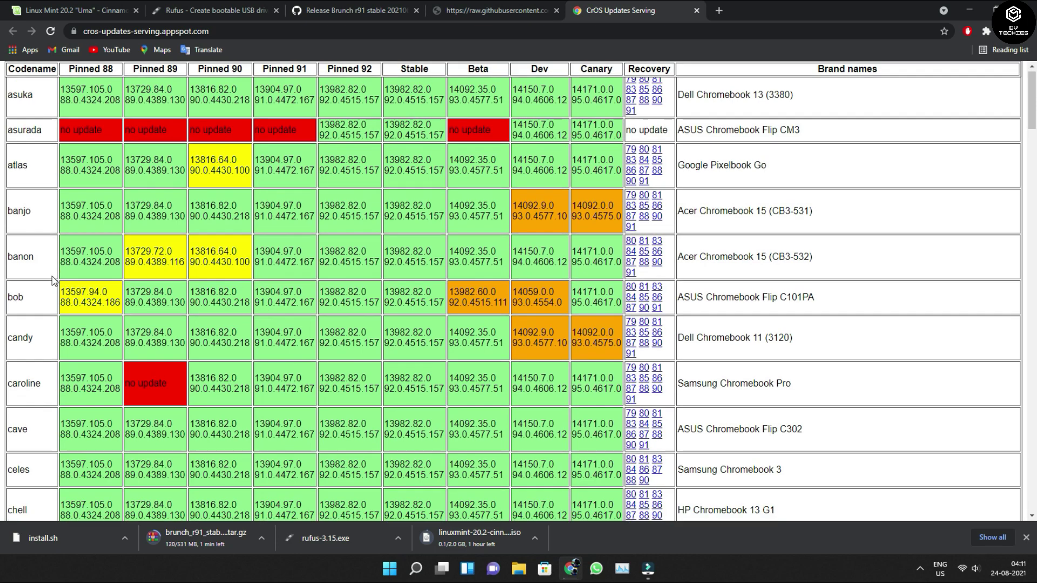
scroll(52, 277, "down", 9)
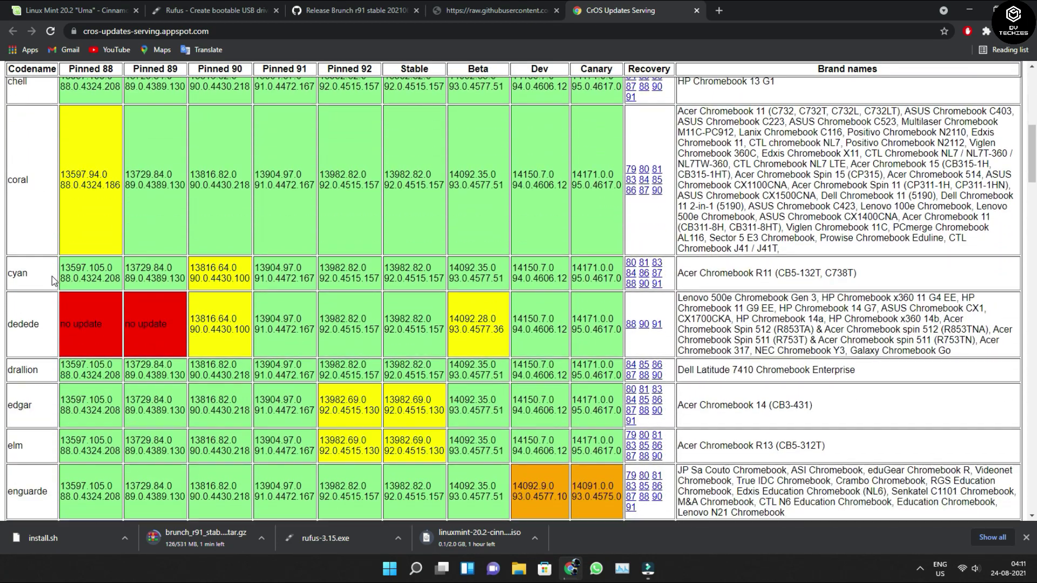
scroll(52, 276, "down", 10)
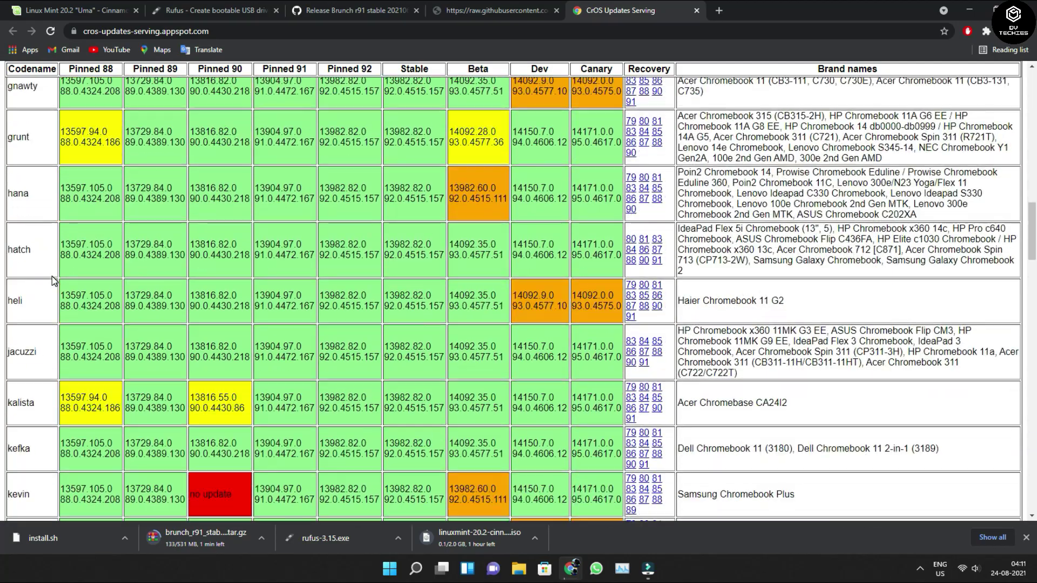
scroll(52, 276, "down", 10)
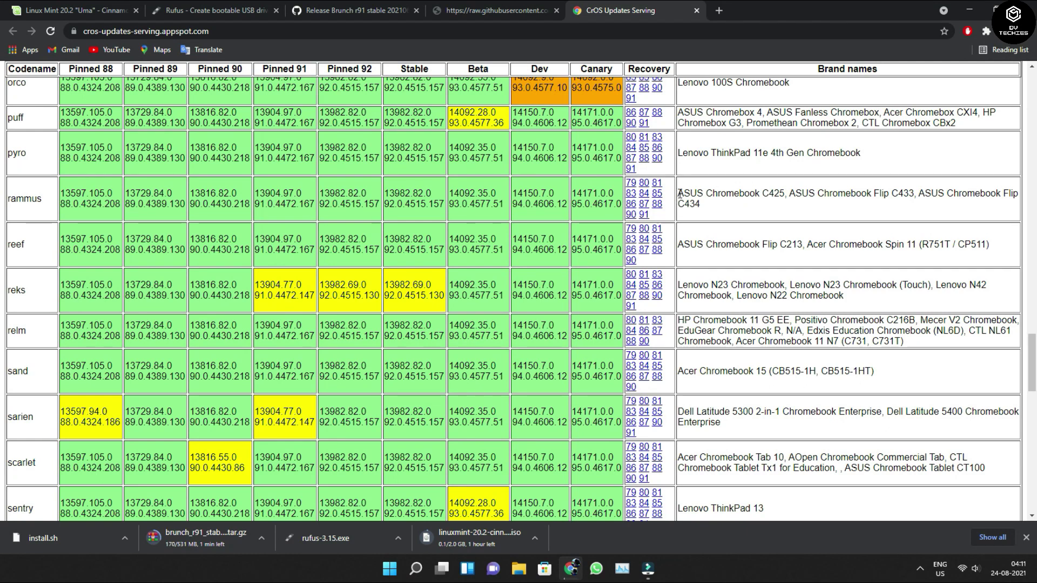
left_click_drag(679, 194, 1017, 206)
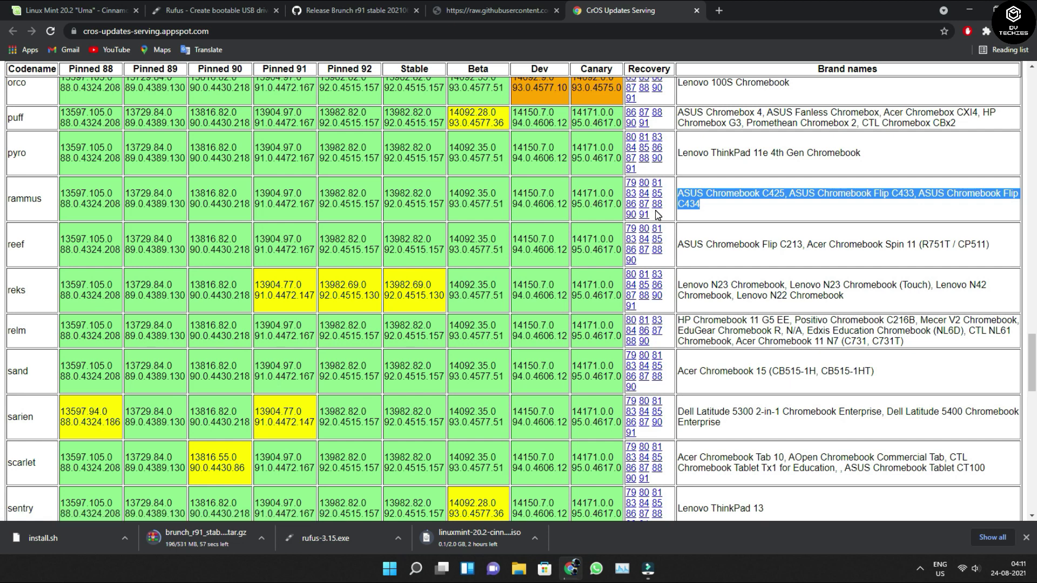
left_click(631, 214)
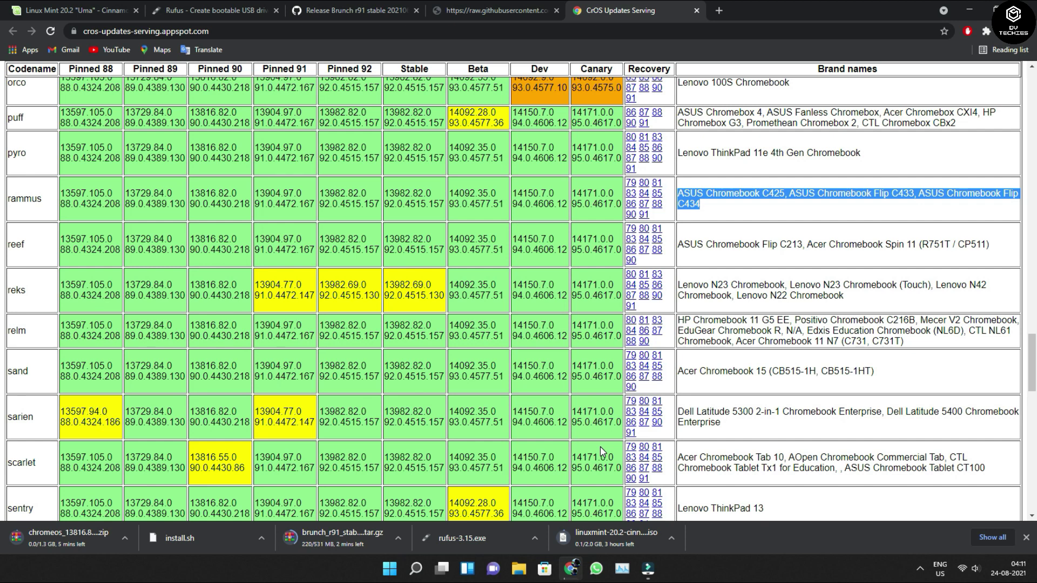
- Open Chrome's Downloads page and show the downloaded files in their folder
left_click(1016, 31)
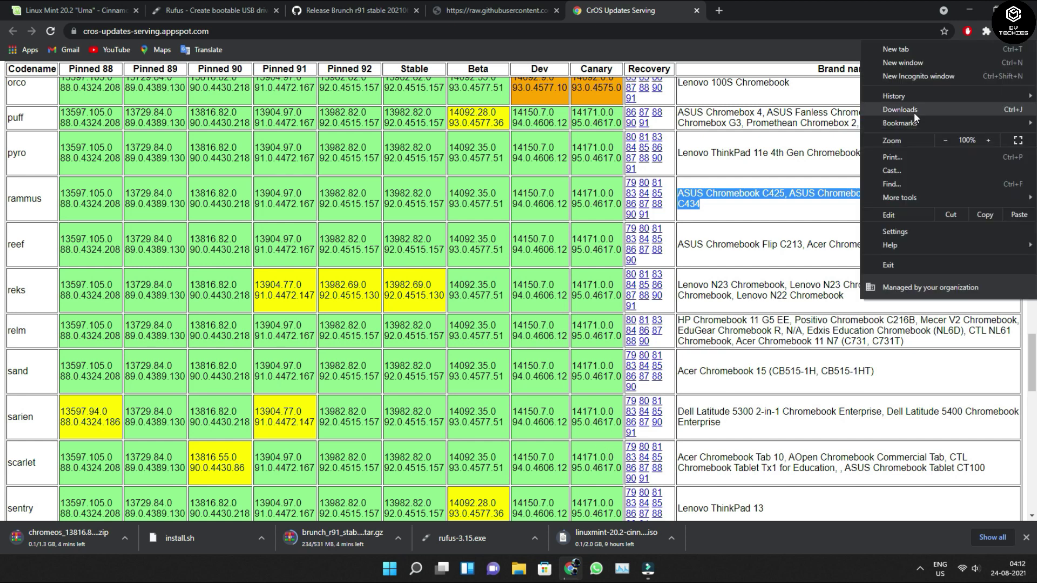
left_click(897, 106)
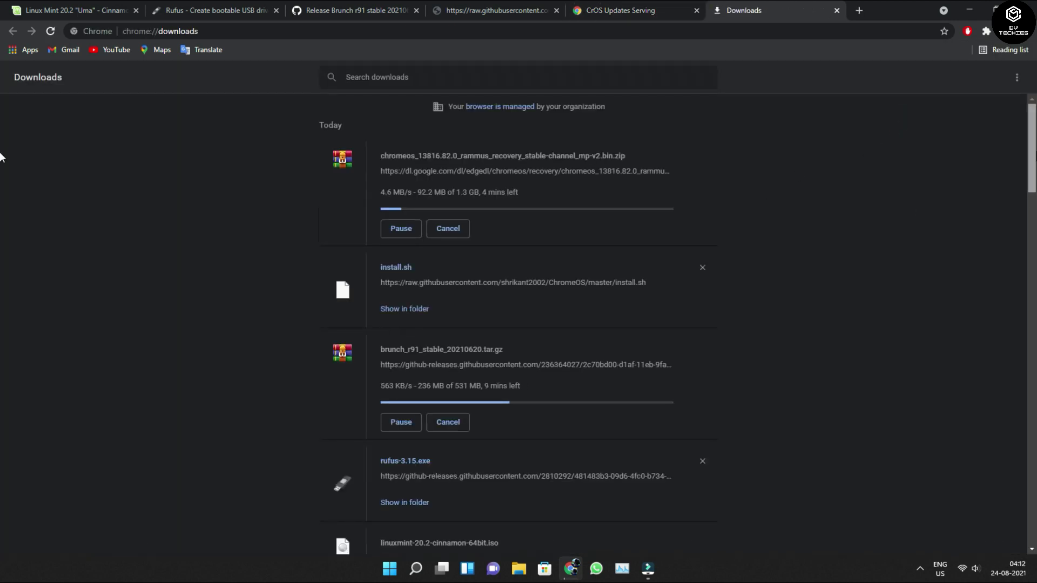
scroll(1, 159, "down", 1)
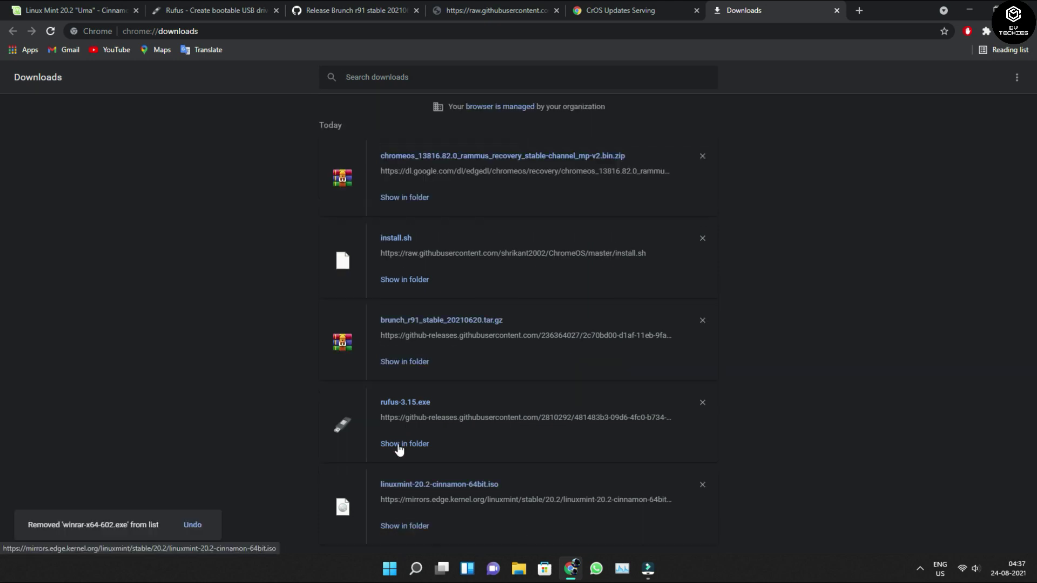
left_click(416, 440)
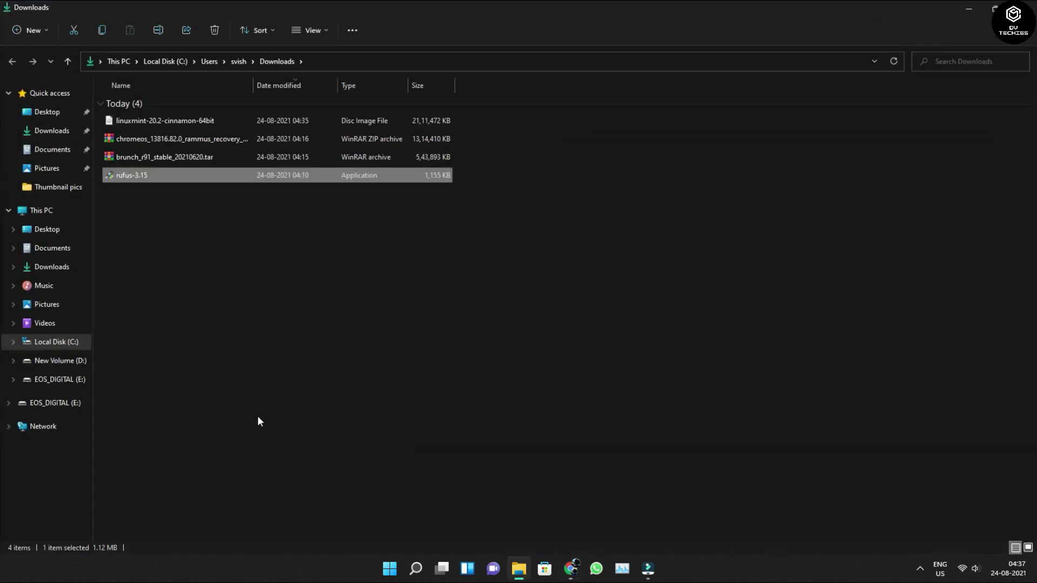
- Copy all four downloaded files and minimize Explorer and Chrome to reveal the desktop
left_click_drag(230, 381, 211, 118)
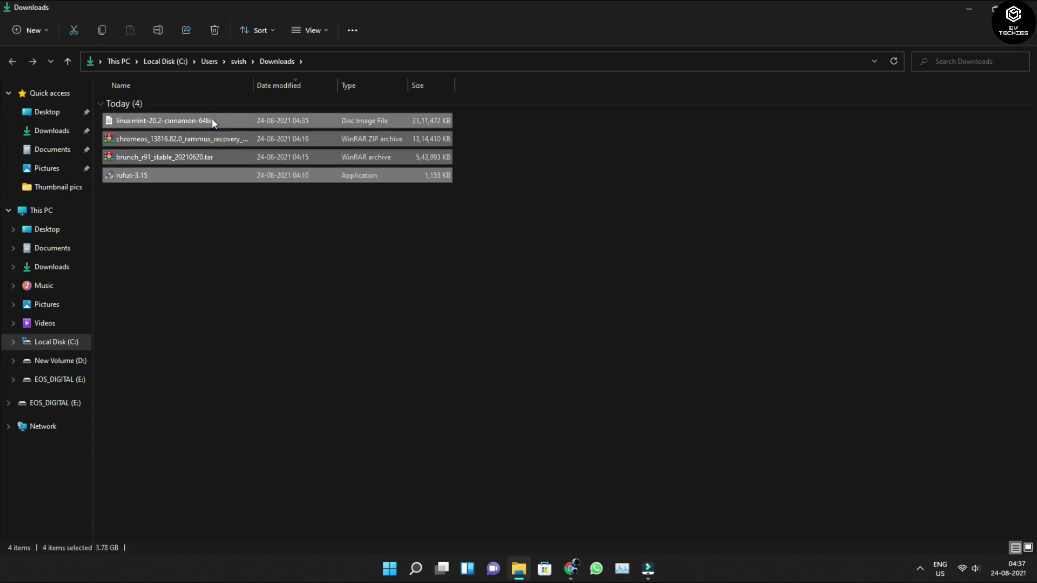
key("ctrl+c")
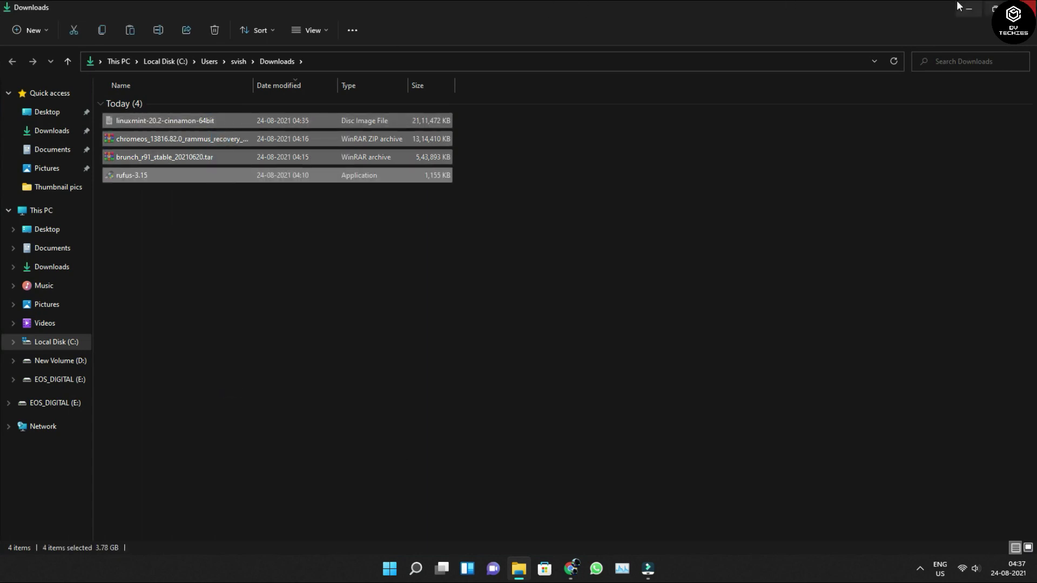
left_click(972, 7)
left_click(972, 7)
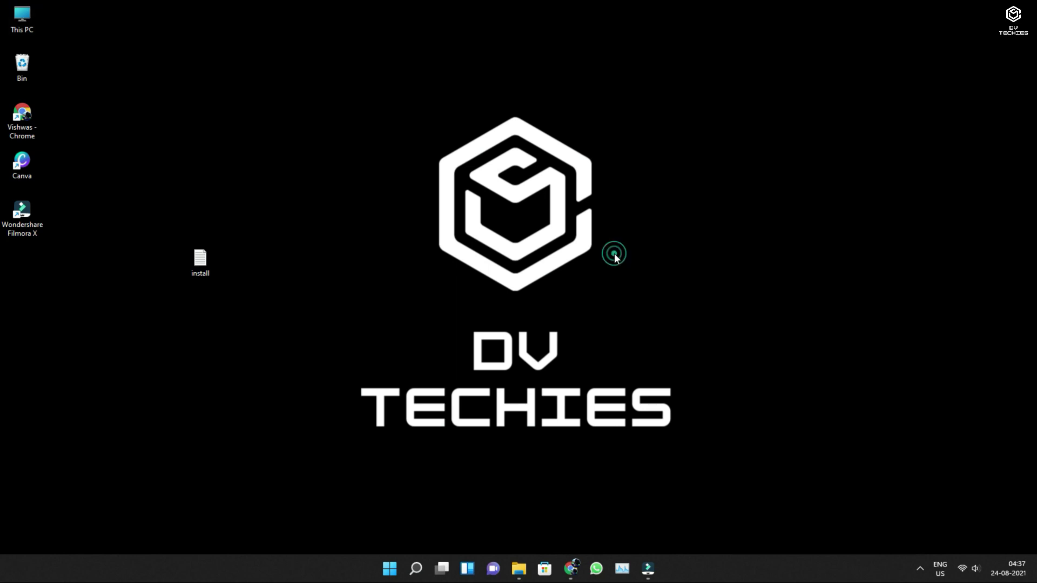
- Paste the four files onto the desktop, arrange them in a column, and refresh
key("ctrl+v")
left_click_drag(32, 267, 286, 143)
right_click(399, 186)
left_click(439, 361)
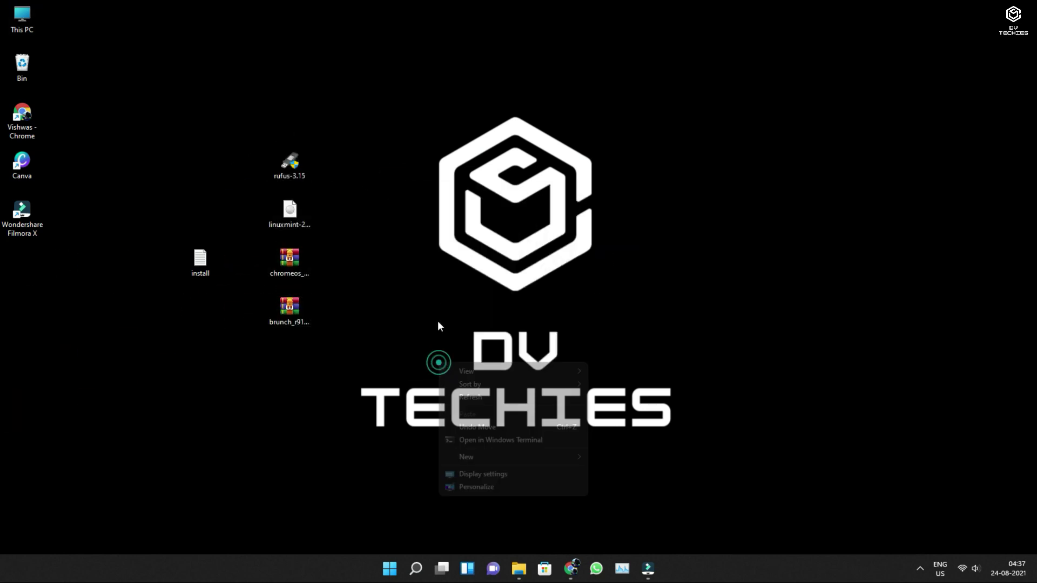
left_click(474, 397)
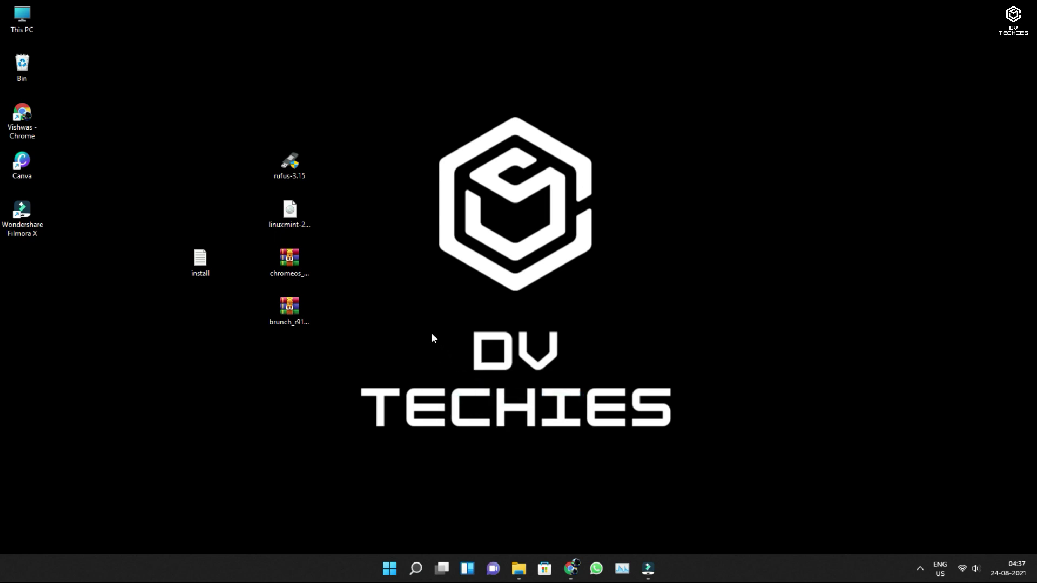
- Launch Rufus and select linuxmint-20.2-cinnamon-64bit.iso from the Desktop as the boot image
double_click(289, 162)
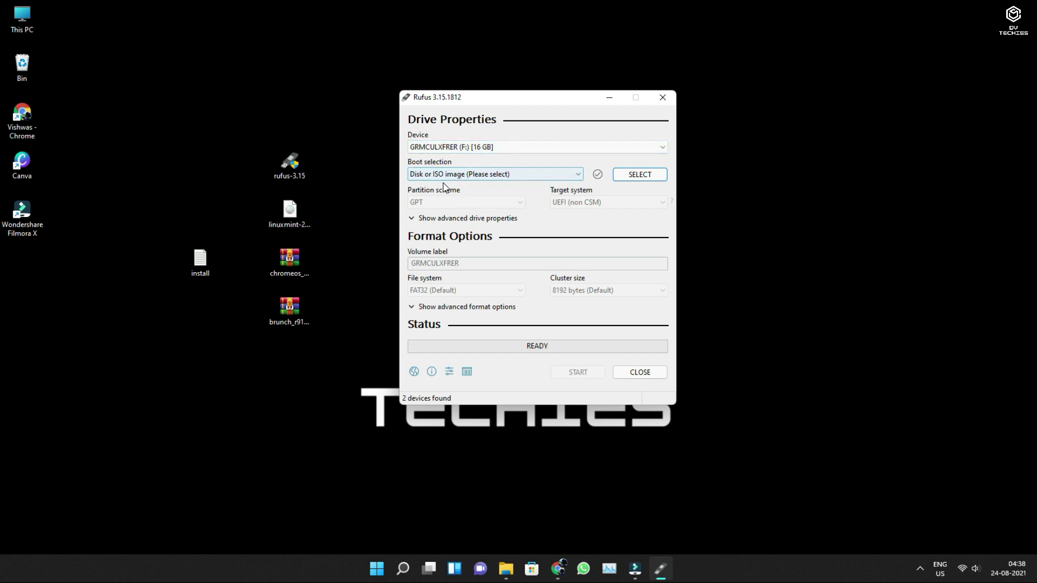
left_click(644, 176)
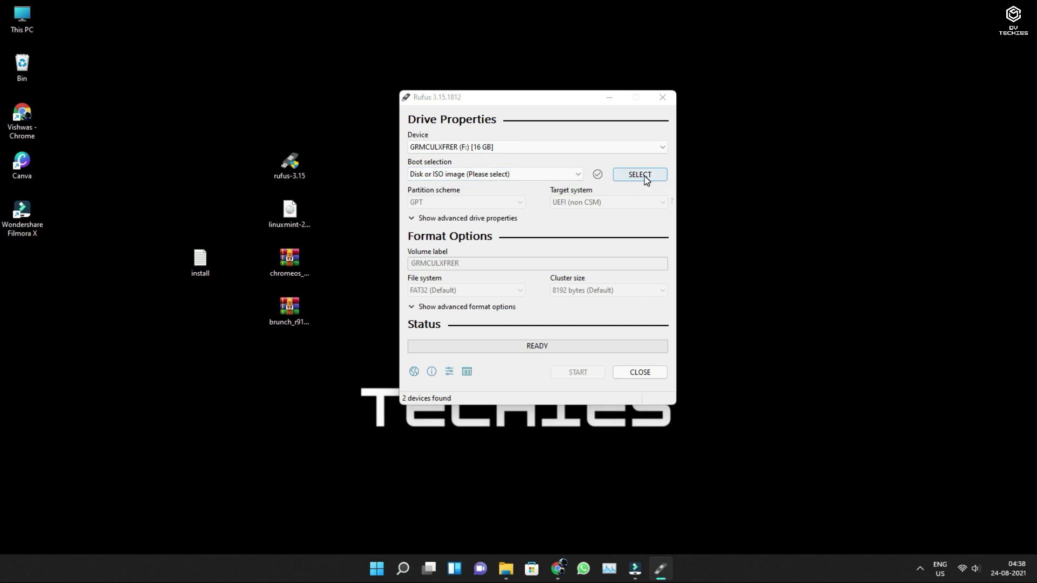
scroll(461, 201, "up", 1)
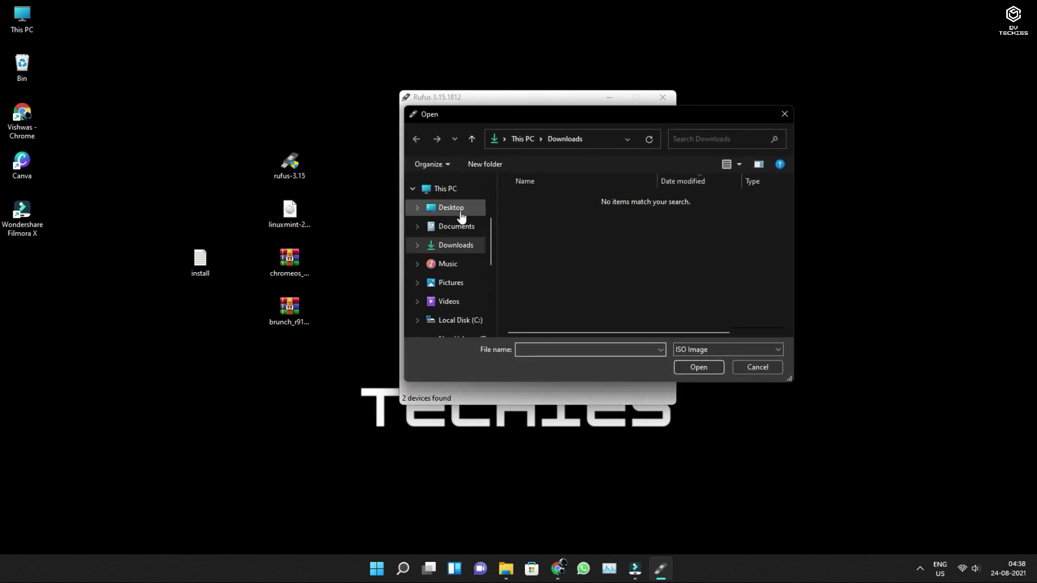
left_click(460, 215)
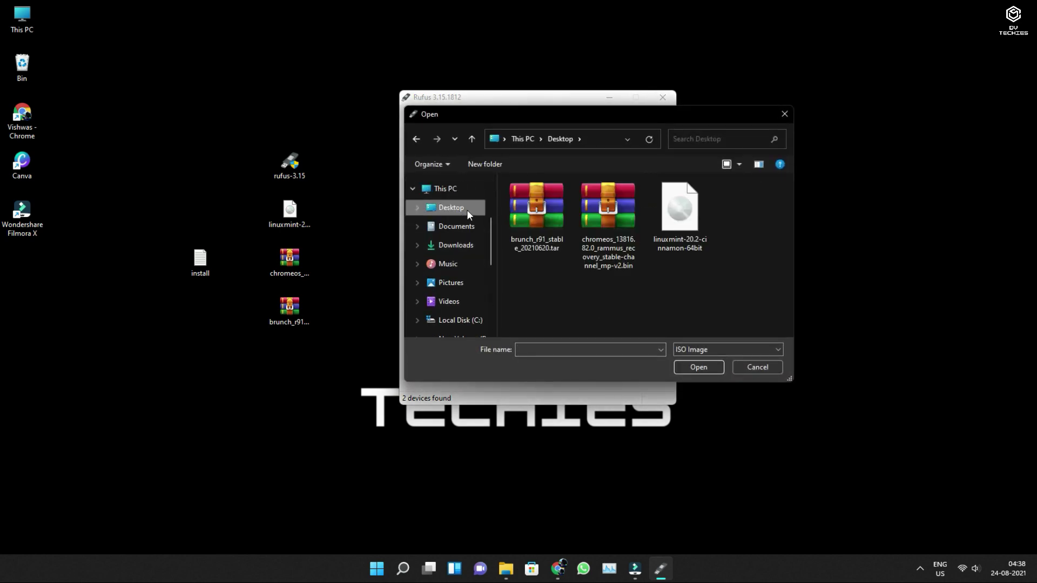
left_click(688, 246)
left_click(696, 366)
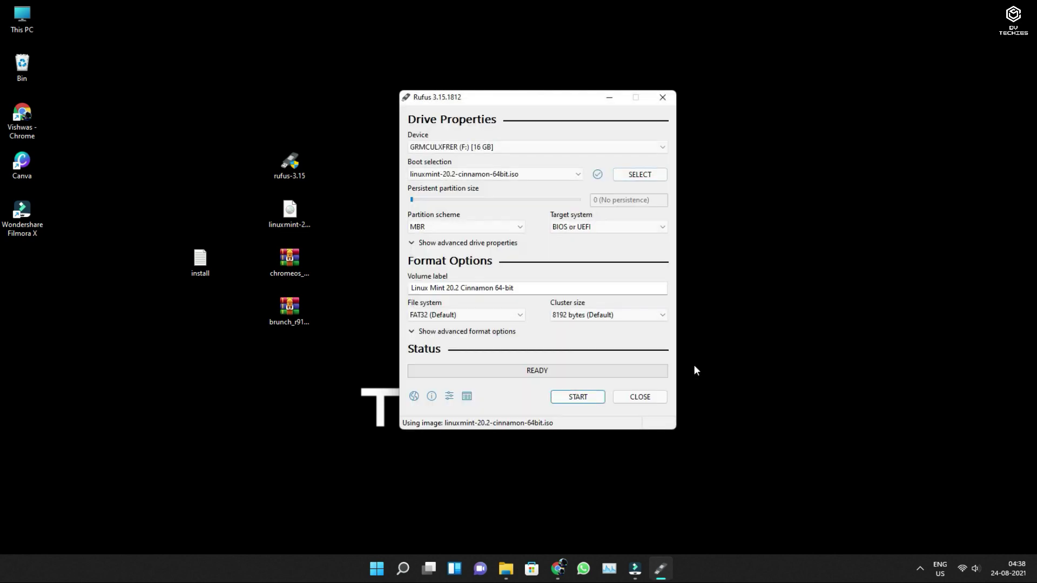
- Write the image in ISOHybrid mode, allowing the Syslinux download and drive erase, then close Rufus
left_click(573, 402)
left_click(624, 341)
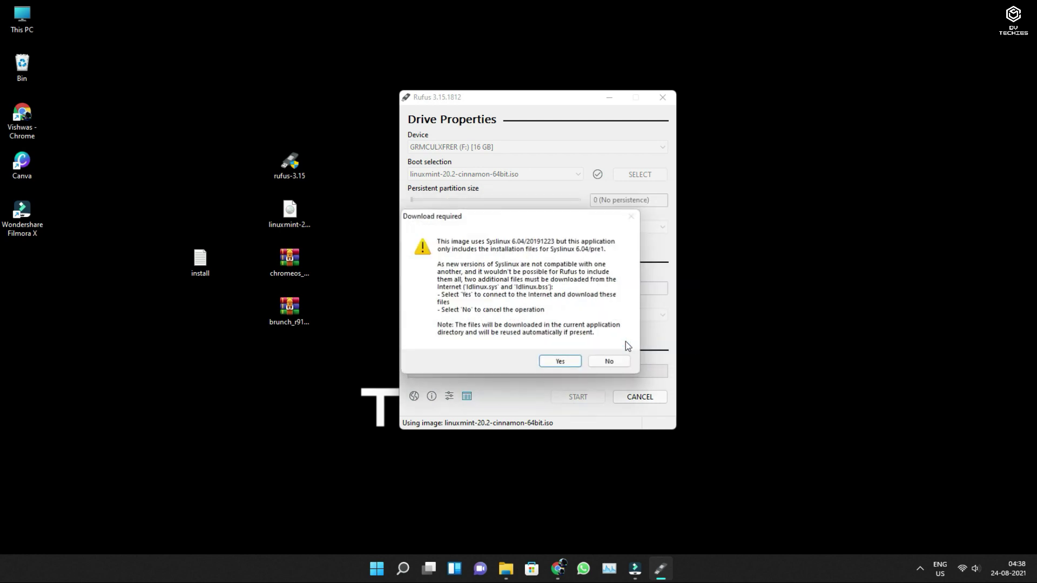
left_click(556, 365)
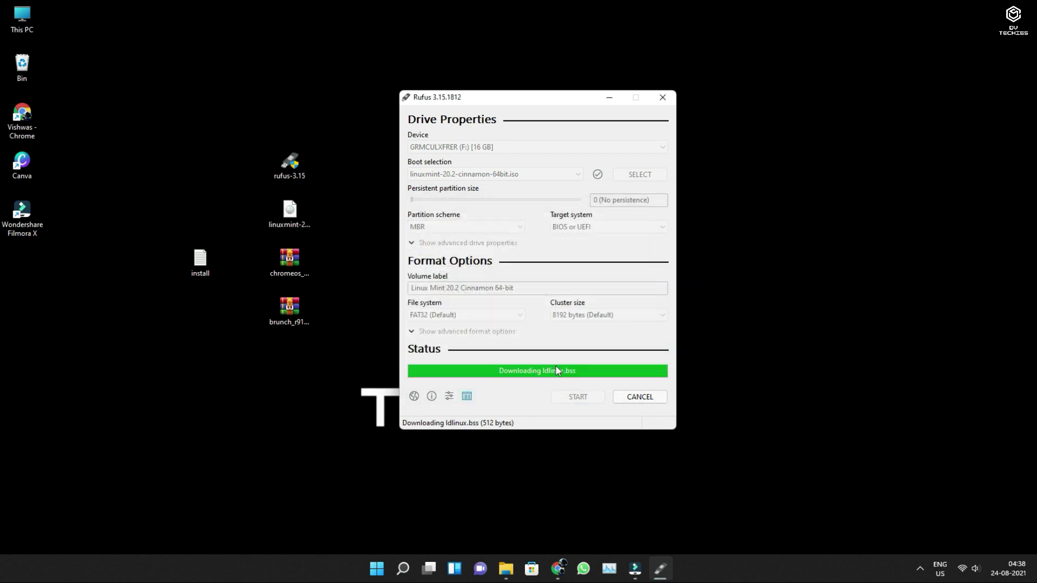
left_click(559, 330)
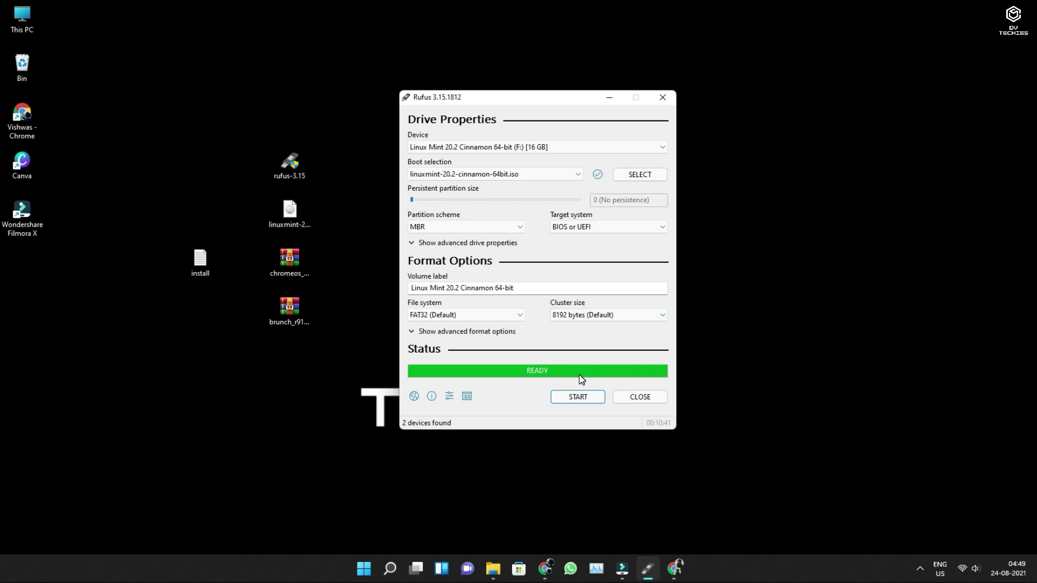
left_click(630, 399)
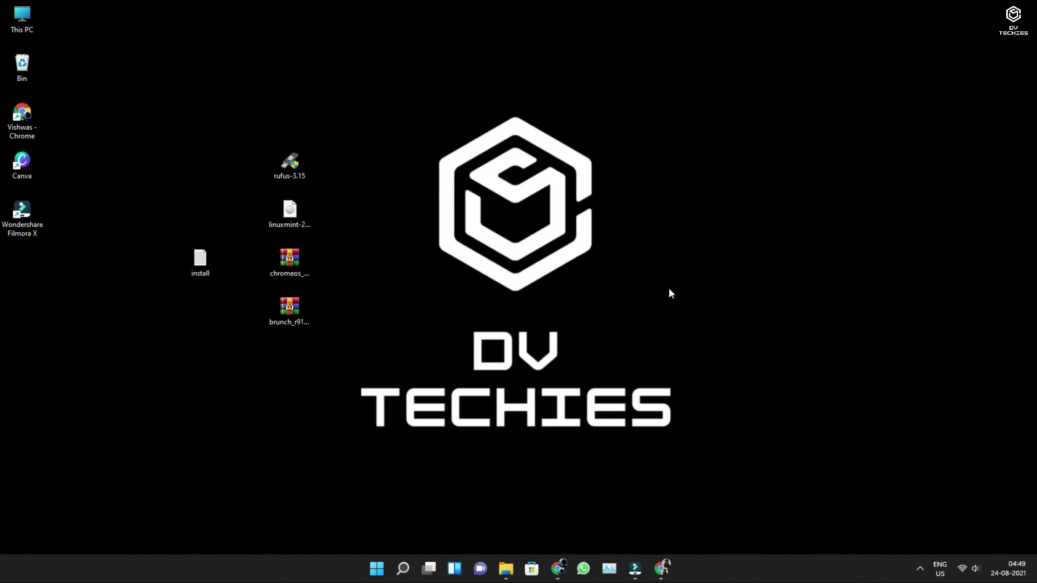
- Rearrange the archive icons and extract the Brunch archive here onto the desktop
left_click_drag(301, 263, 384, 262)
left_click_drag(291, 311, 273, 307)
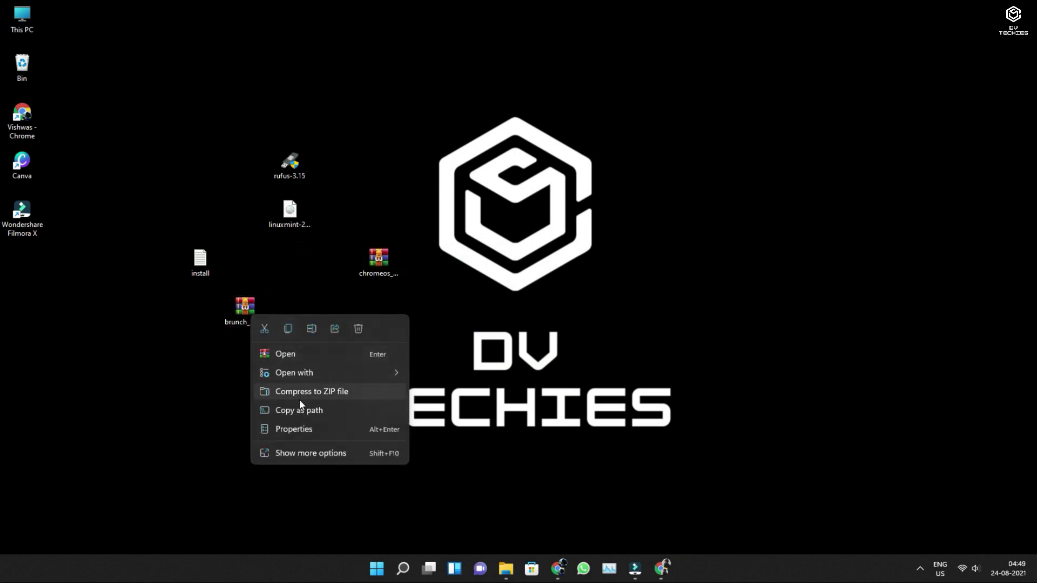
left_click(304, 452)
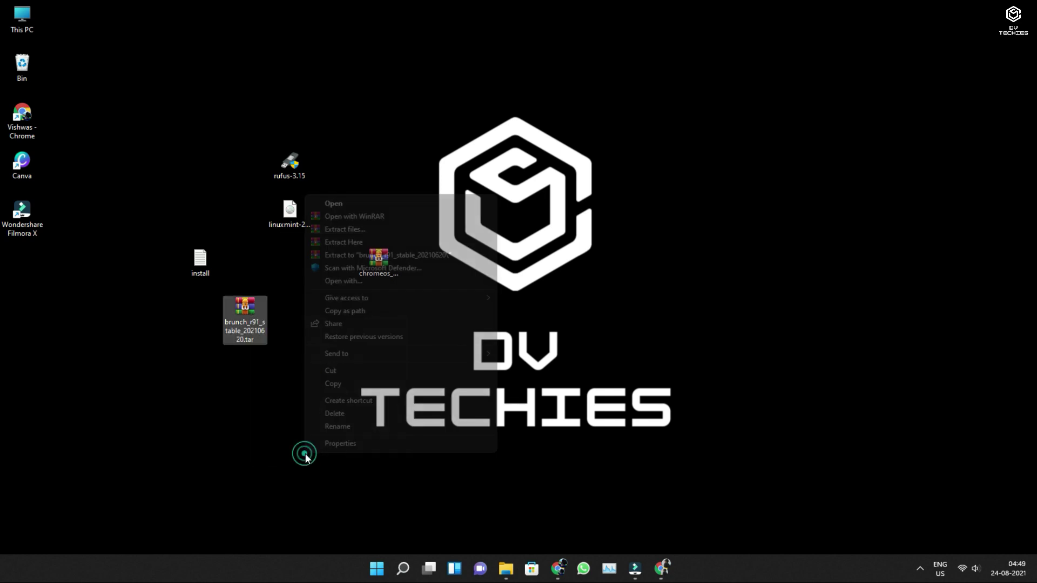
left_click(359, 244)
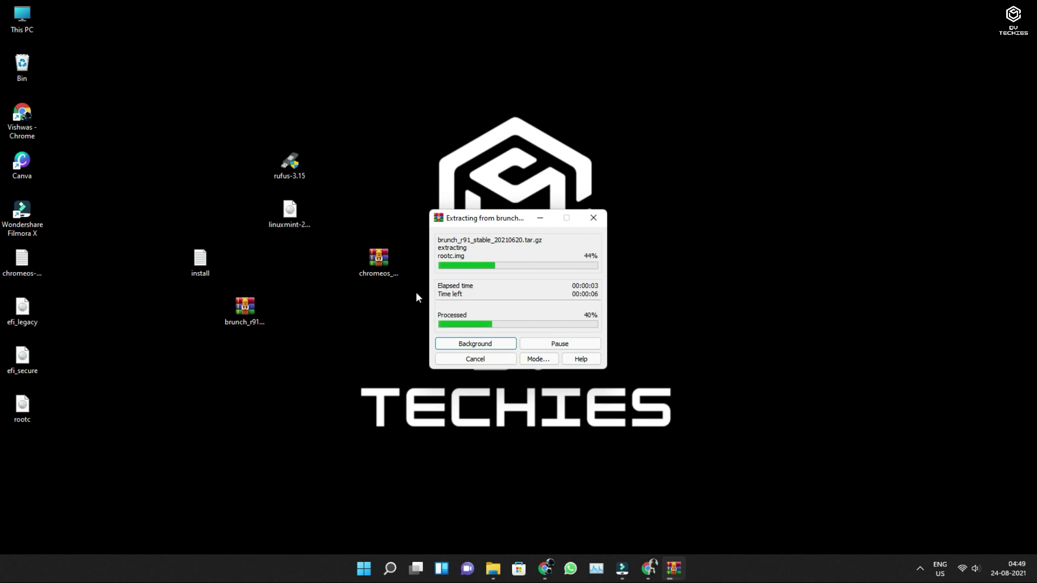
- Extract all files from the rammus chromeos recovery zip into its own folder
right_click(375, 262)
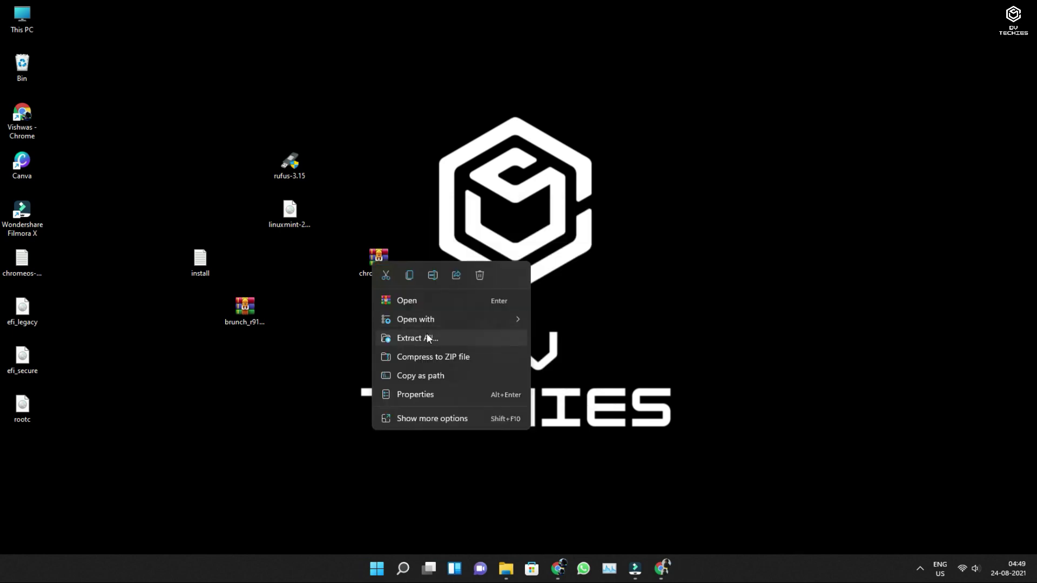
left_click(426, 333)
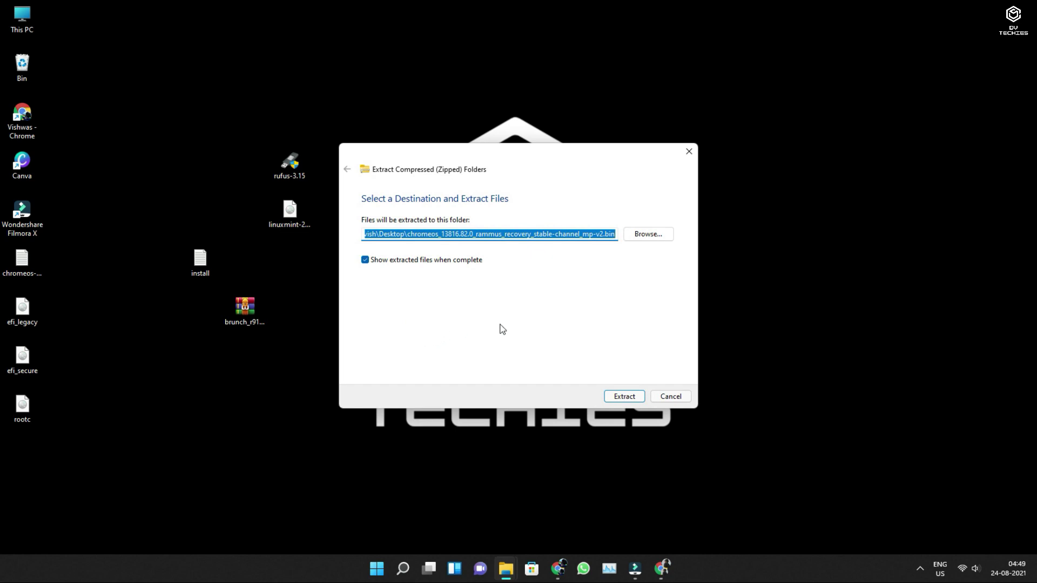
left_click(624, 396)
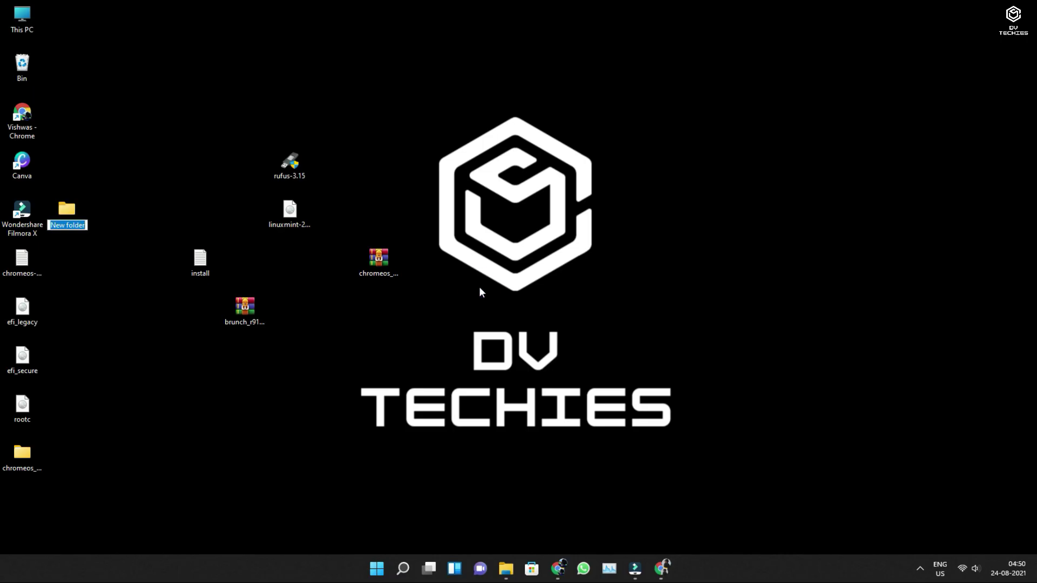
- Name the new folder 'Chrome OS' and move rootc, efi_secure, efi_legacy and chromeos-install into it
type("c")
type("hrome OS")
key("Return")
left_click(71, 420)
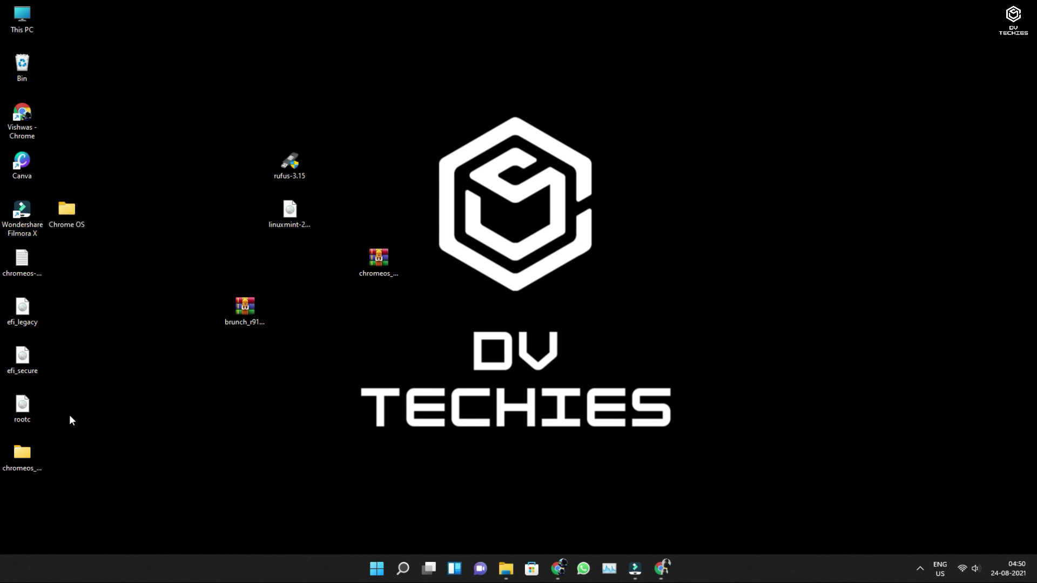
left_click_drag(43, 415, 69, 214)
- Open the extracted recovery folder and move the recovery .bin file out onto the desktop
double_click(22, 456)
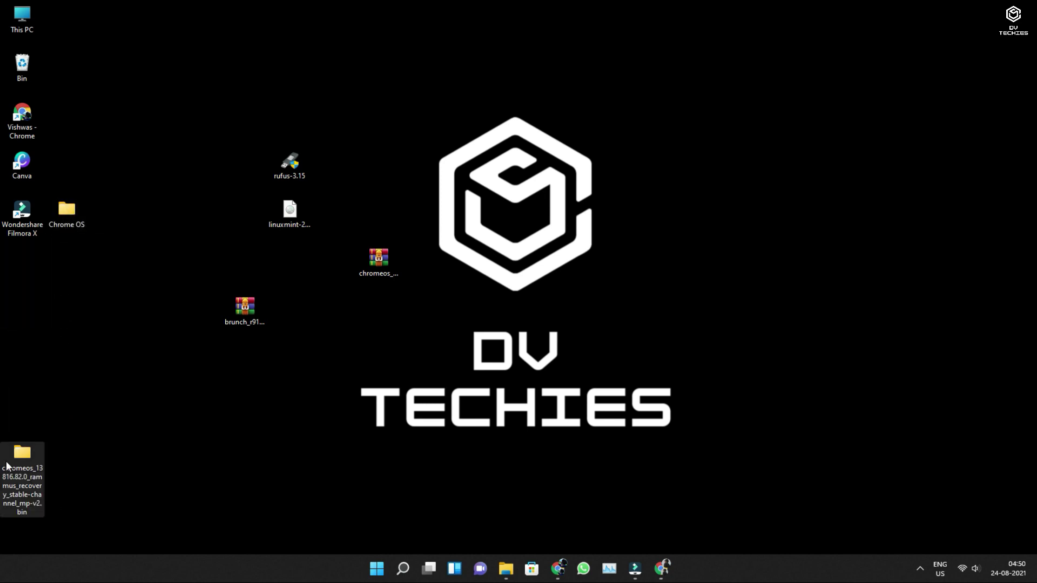
left_click_drag(648, 11, 514, 78)
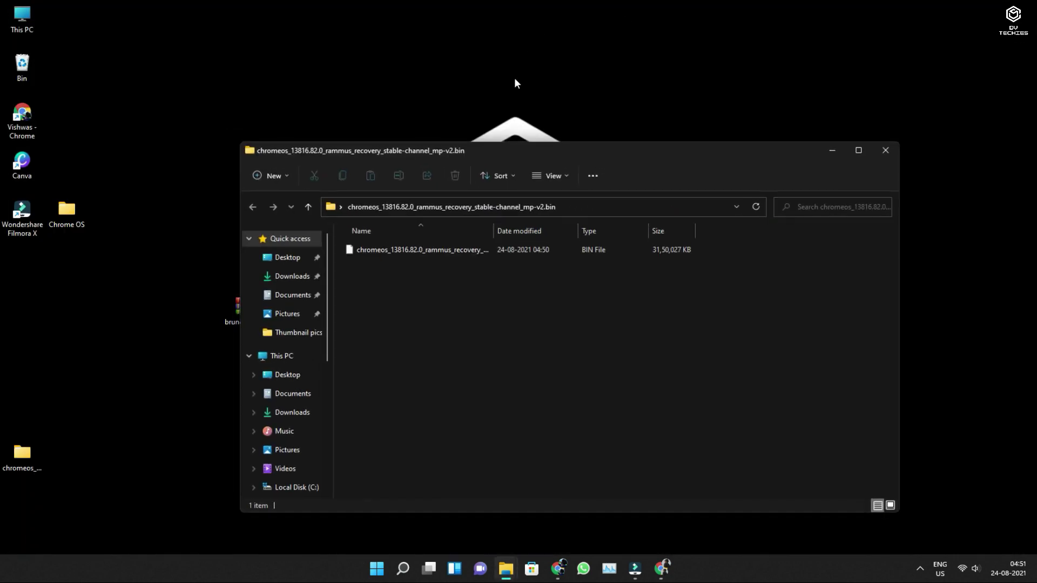
left_click_drag(520, 158, 643, 140)
left_click_drag(480, 234, 82, 215)
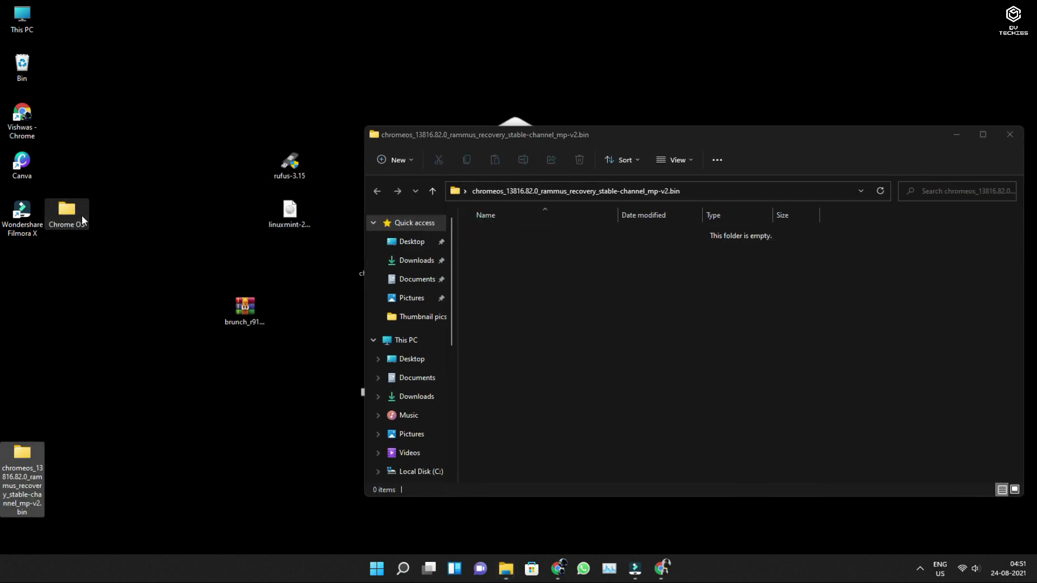
right_click(111, 192)
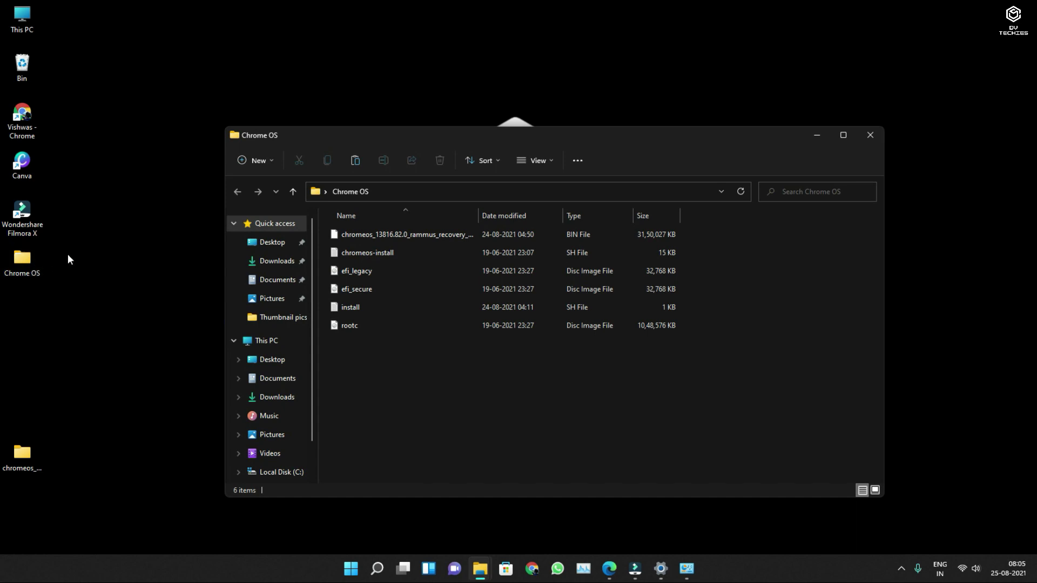
- Trim '82.0_' and 'stable-channel_mp-v2' from the recovery file name, leaving rammus_recovery.bin
left_click_drag(371, 377, 371, 233)
left_click(374, 238)
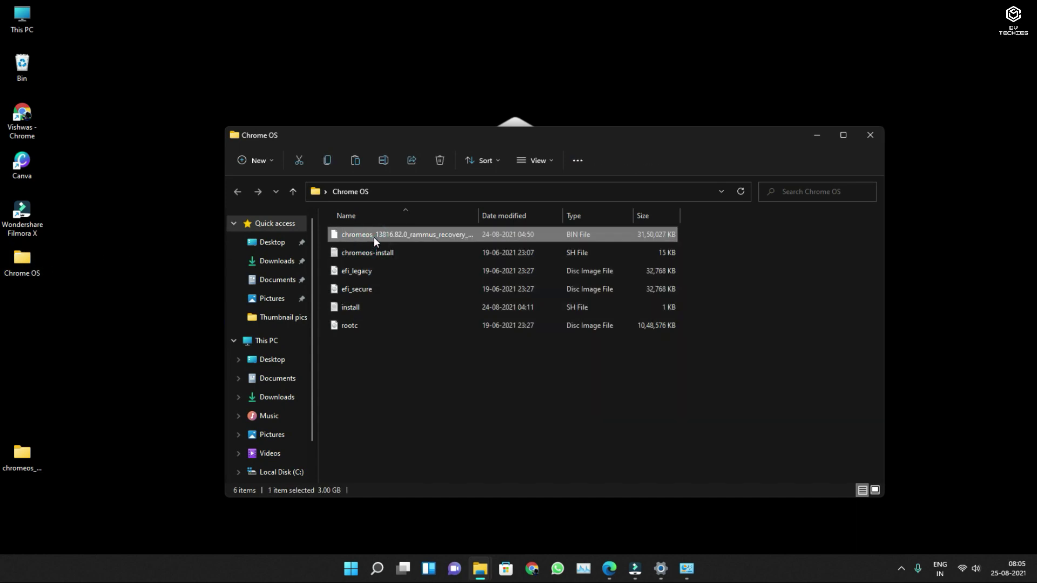
right_click(373, 237)
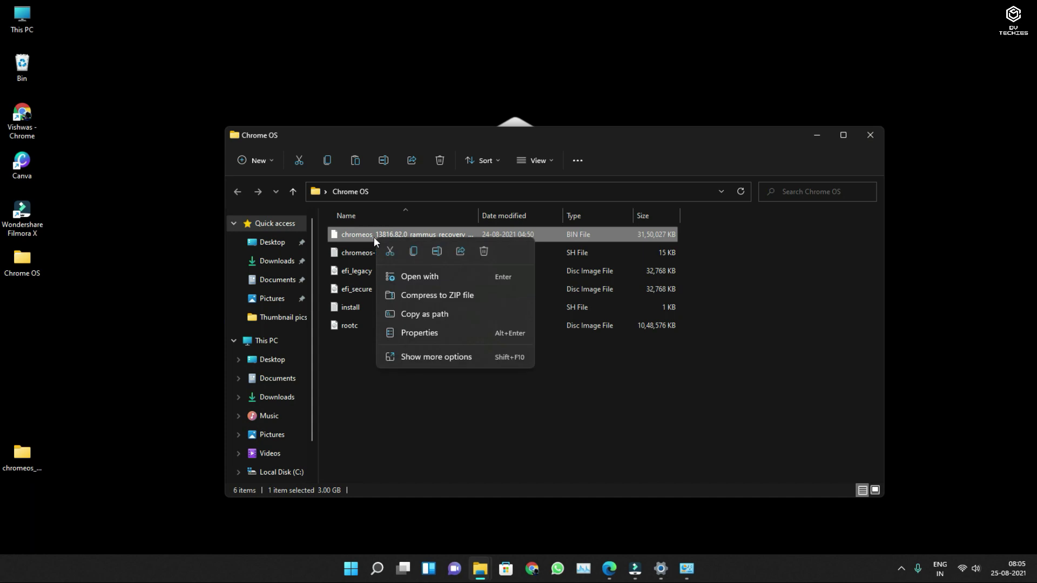
left_click(404, 358)
left_click(435, 334)
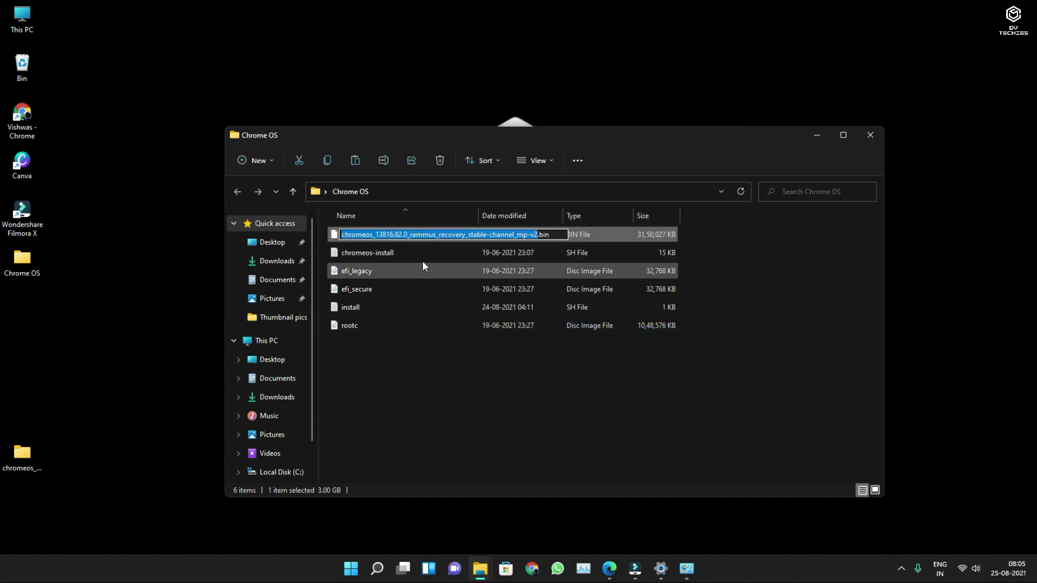
left_click(412, 236)
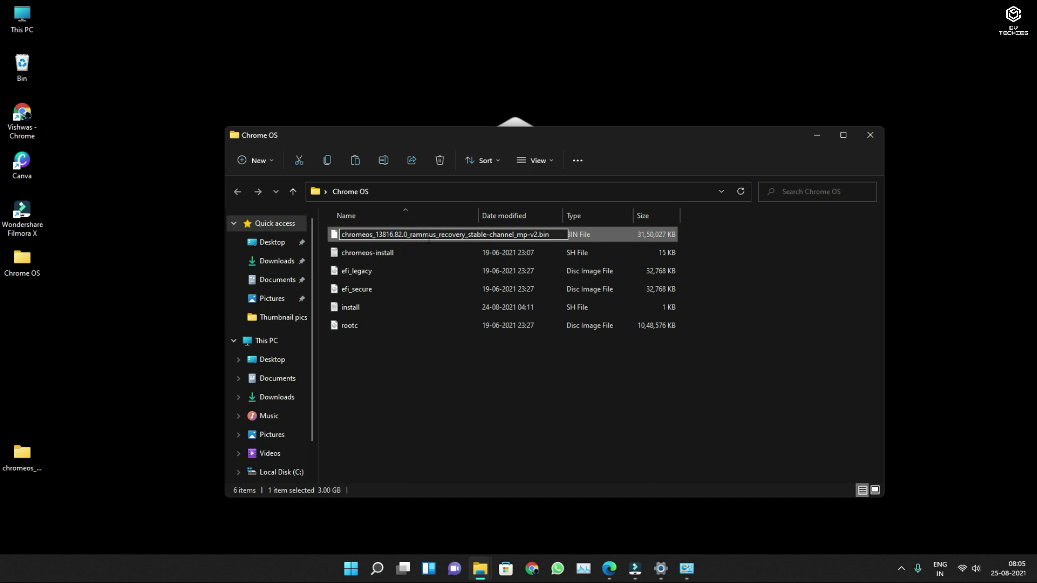
key("BackSpace")
key("BackSpace")
key("BackSpace")
key("BackSpace")
key("BackSpace")
key("BackSpace")
key("BackSpace")
key("BackSpace")
key("BackSpace")
key("BackSpace")
key("BackSpace")
key("BackSpace")
key("BackSpace")
key("BackSpace")
key("BackSpace")
key("BackSpace")
key("BackSpace")
key("BackSpace")
key("BackSpace")
key("BackSpace")
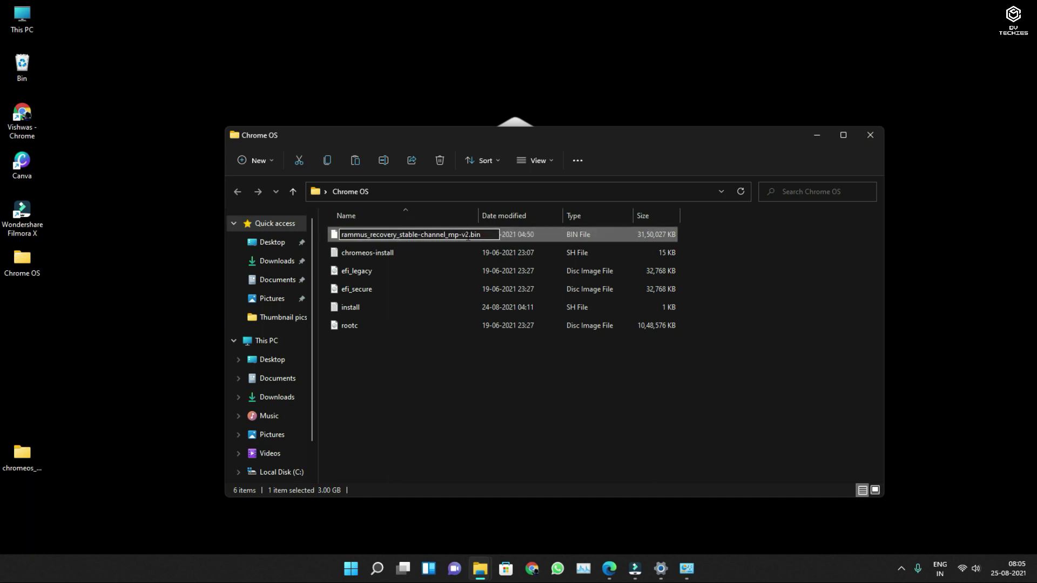
left_click_drag(469, 235, 421, 236)
key("BackSpace")
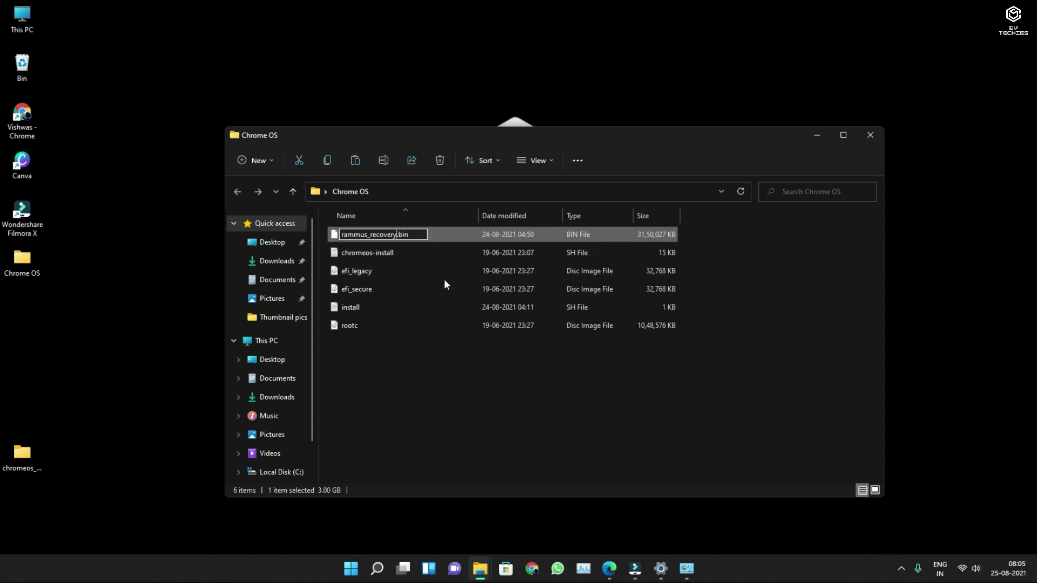
key("Return")
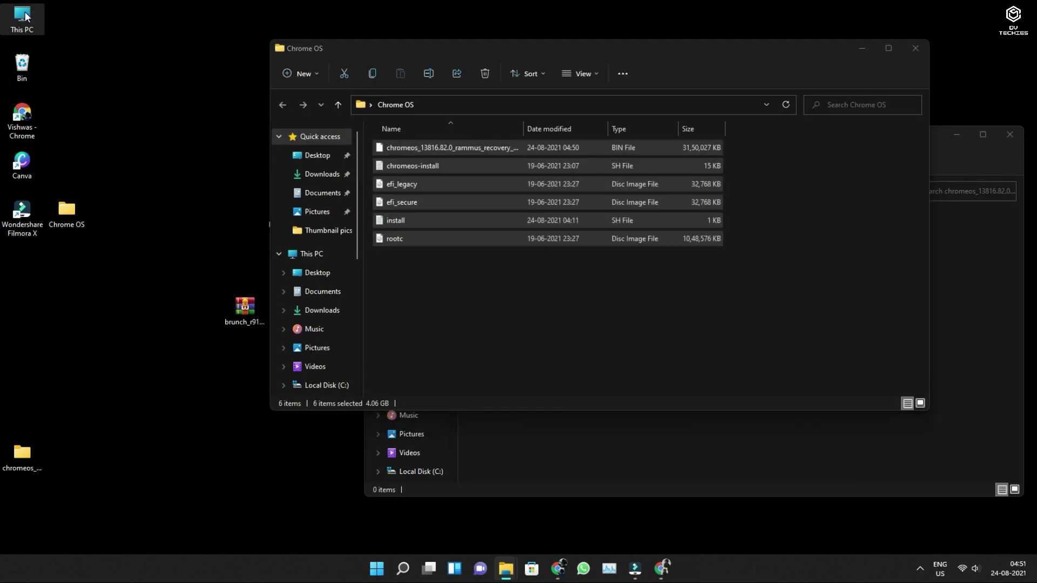
- Copy the Chrome OS folder onto the LINUX MINT (F:) USB drive
key("super+e")
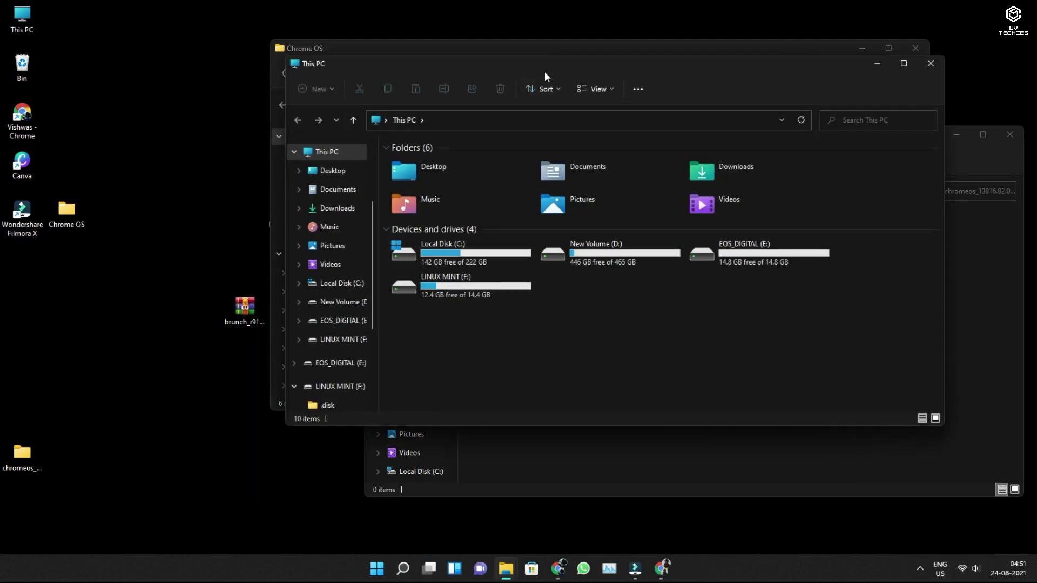
double_click(458, 283)
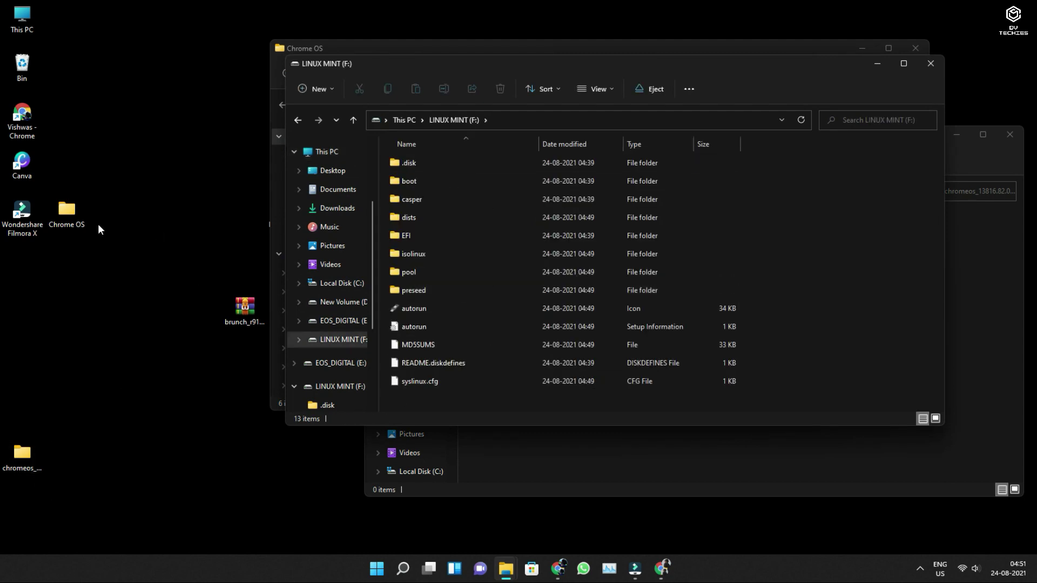
left_click_drag(66, 212, 779, 225)
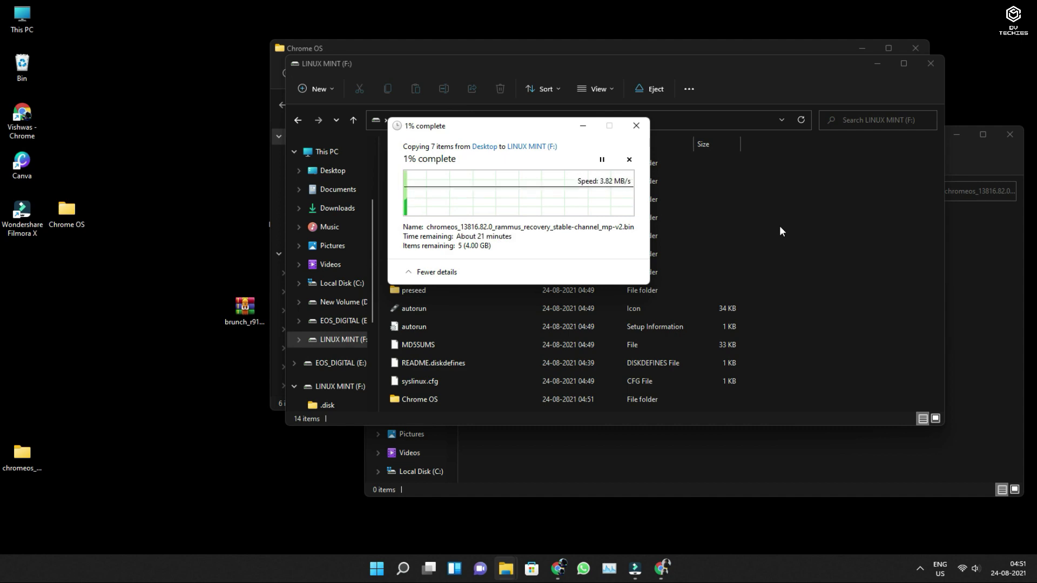
- Safely eject the LINUX MINT USB drive from the system tray
left_click(919, 568)
right_click(919, 535)
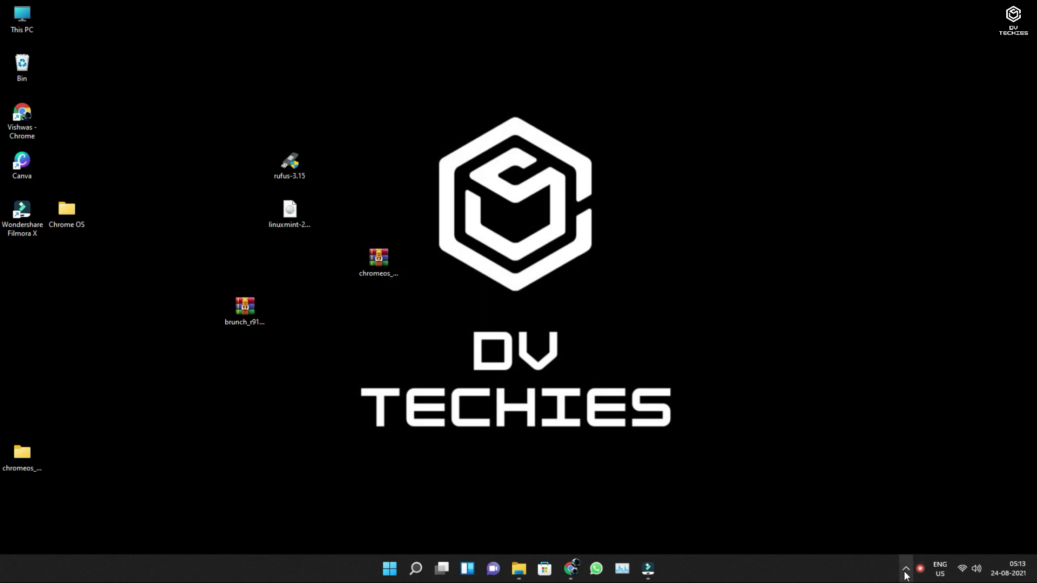
left_click(907, 569)
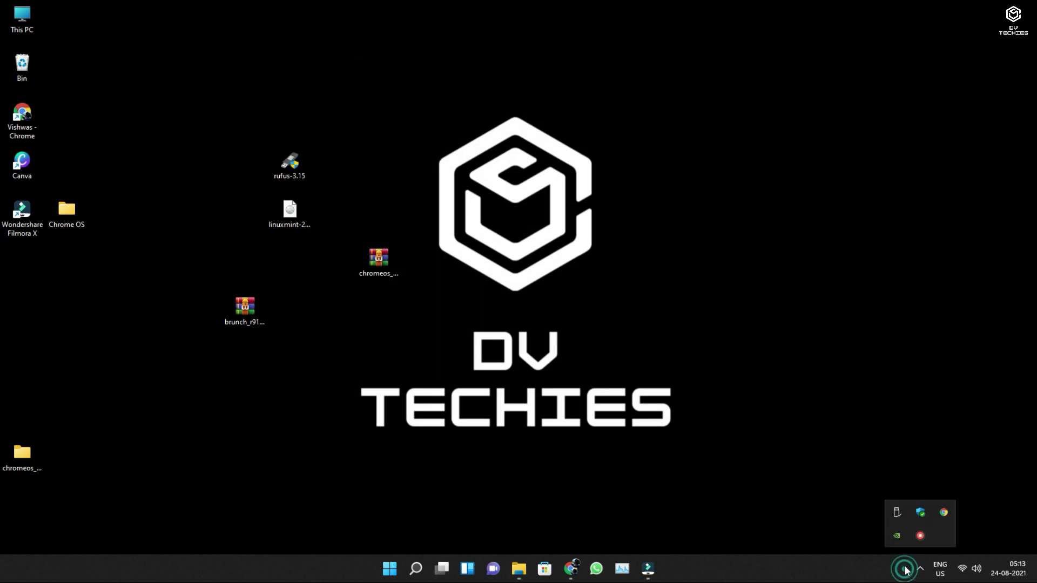
left_click(895, 509)
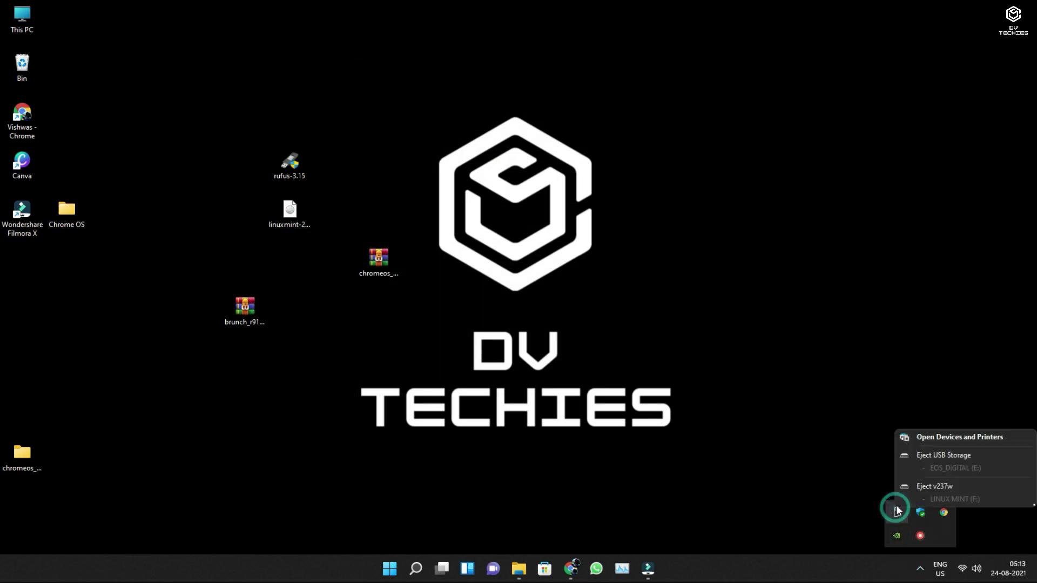
left_click(915, 488)
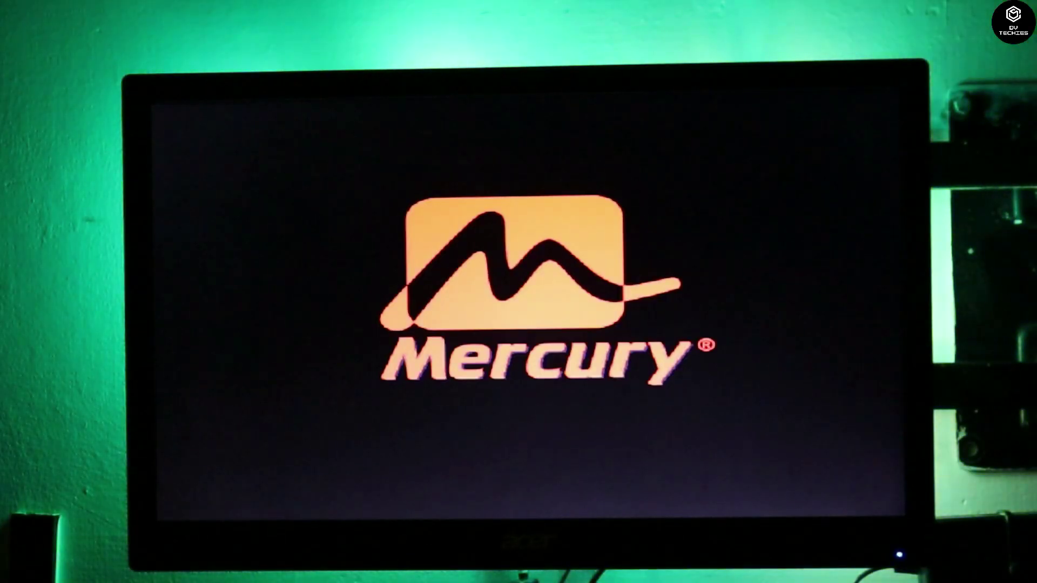
- Enter BIOS with Delete and boot from hp v237w 0009 under Save & Exit's Boot Override
key("Delete")
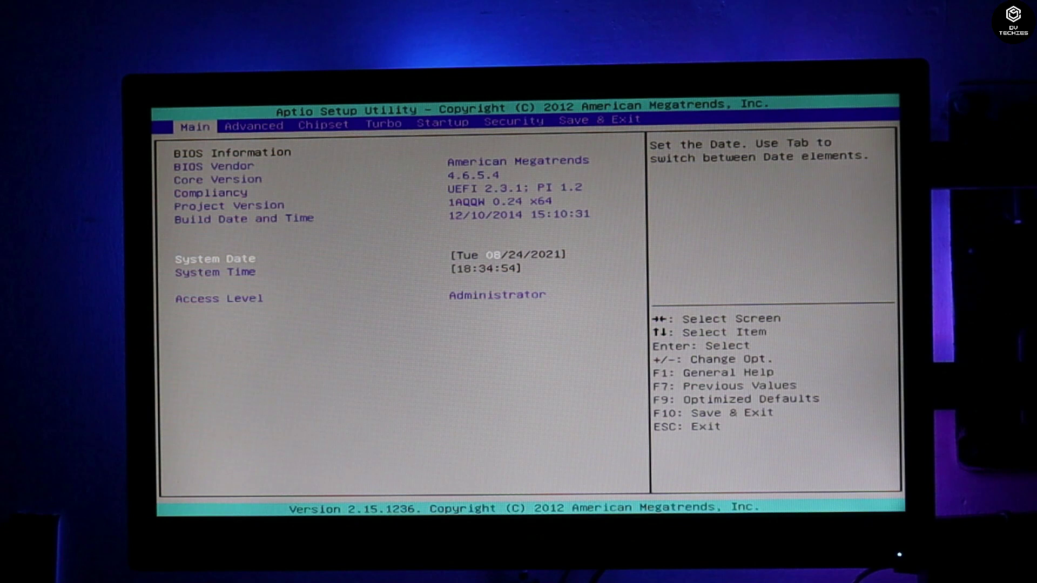
key("Right")
key("Right")
key("Right")
key("Right")
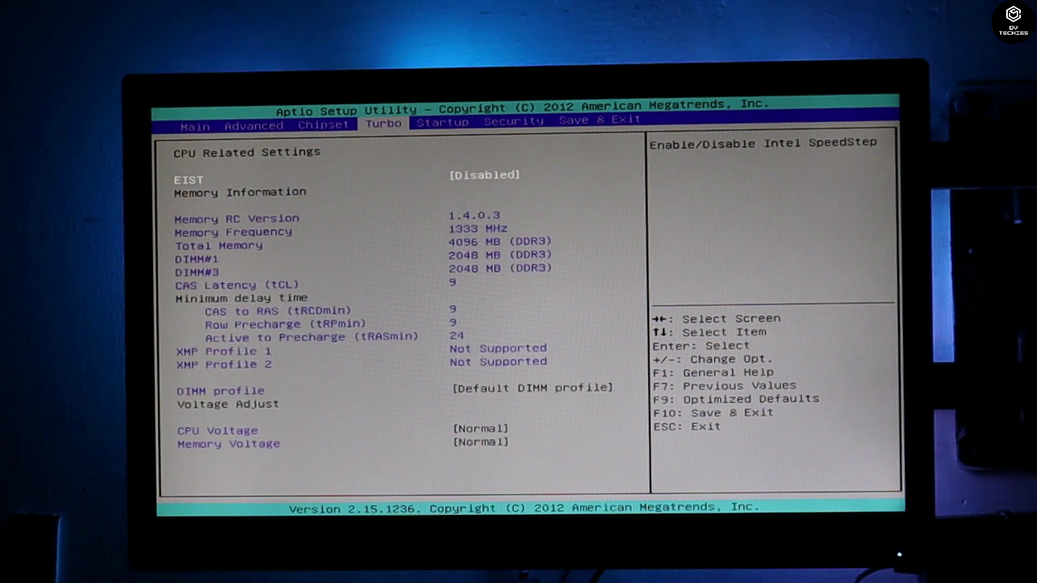
key("Right")
key("Right")
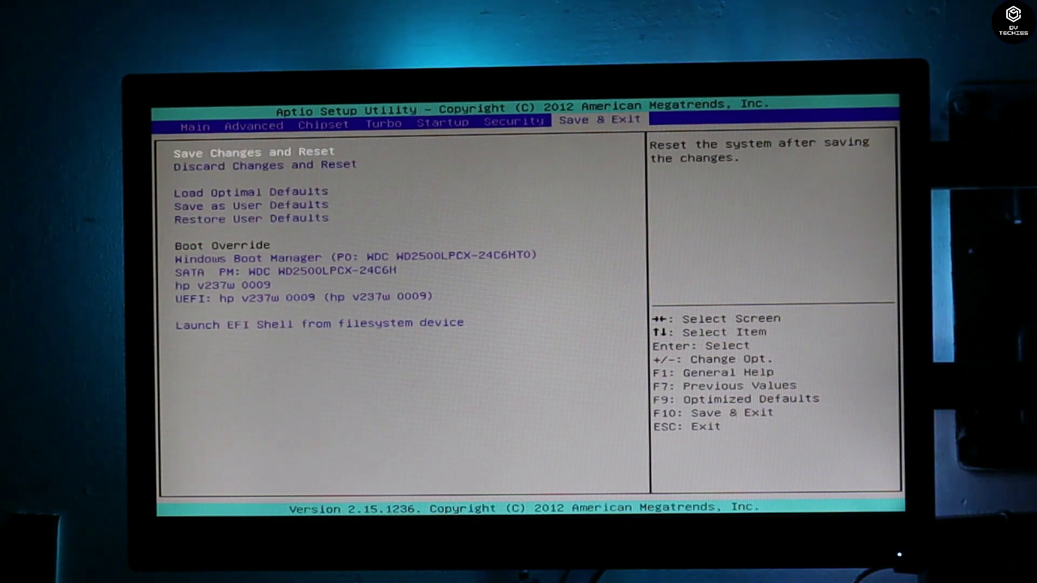
key("Down")
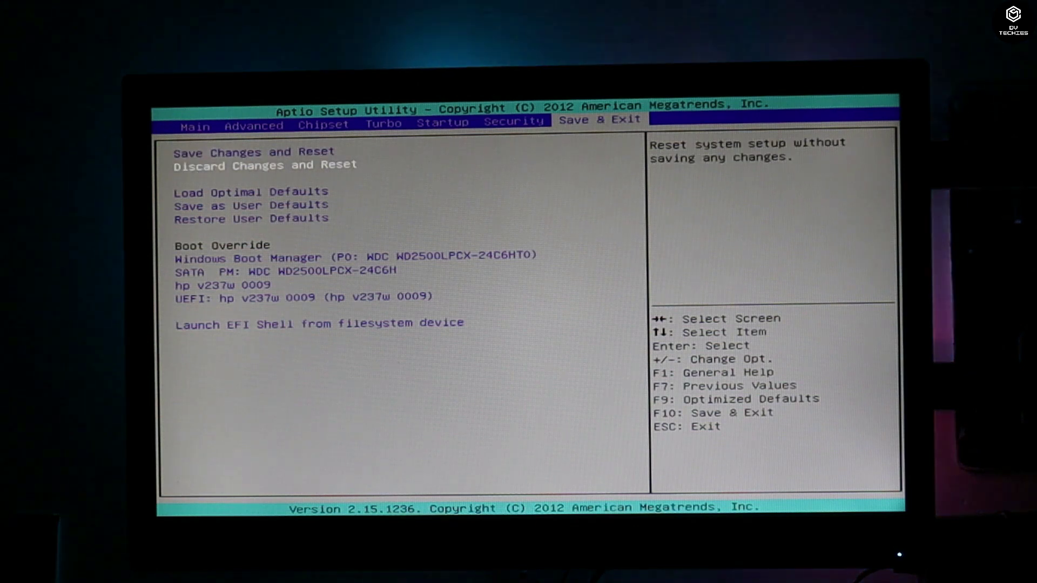
key("Down")
key("Down")
key("Down")
key("Down")
key("Down")
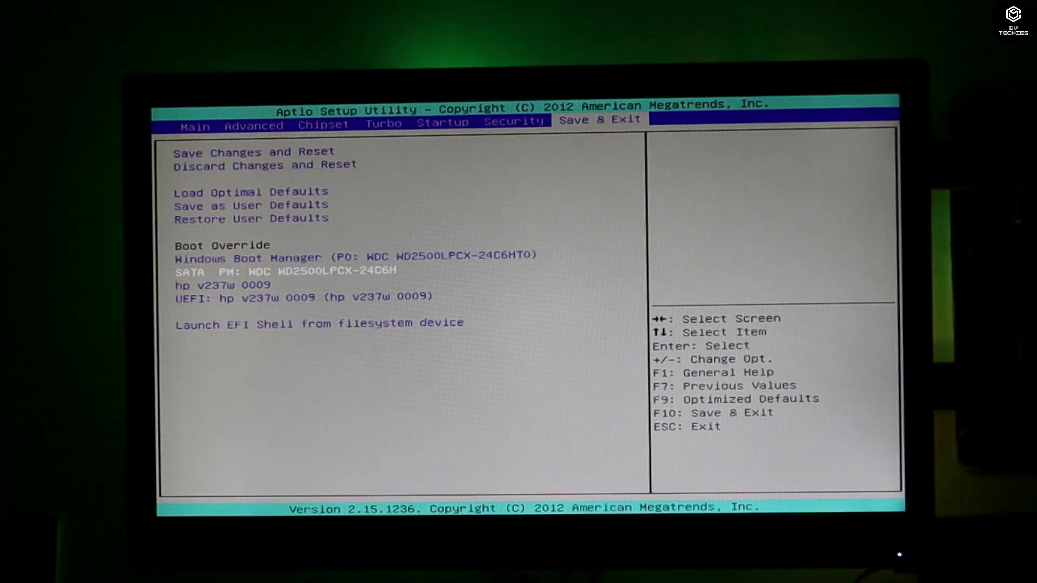
key("Down")
key("Return")
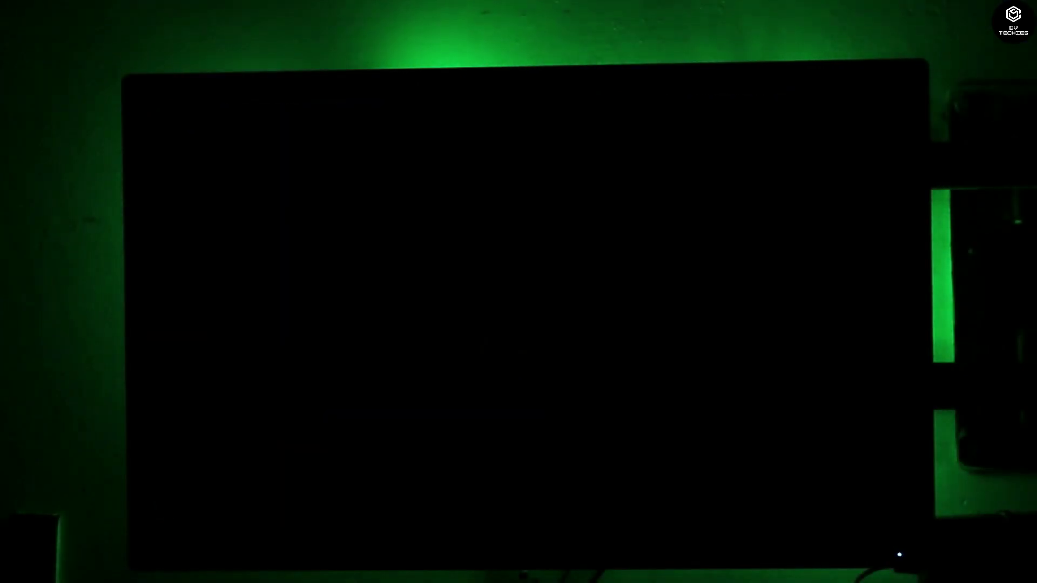